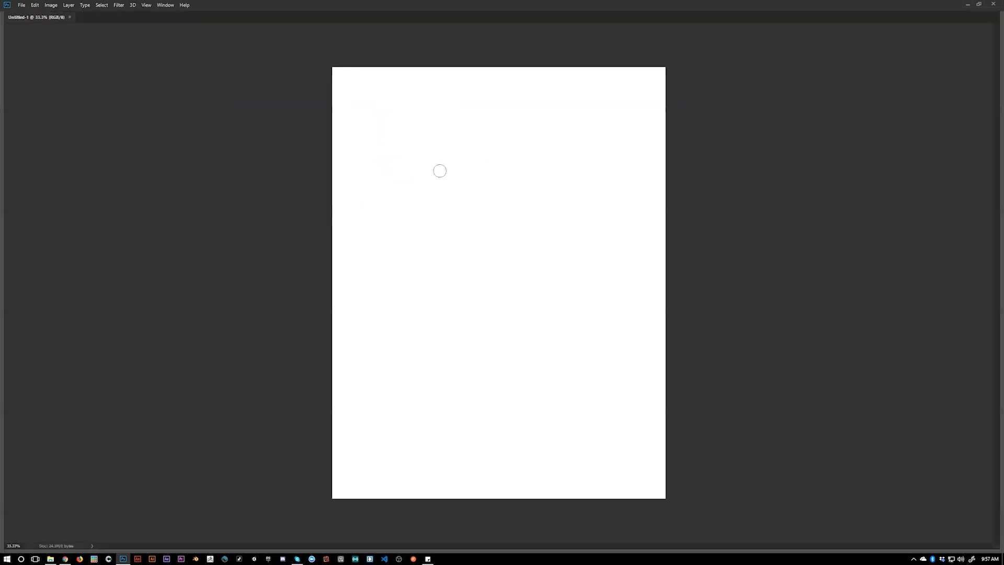
mouse_move(412, 99)
left_mouse_down()
mouse_move(427, 127)
mouse_move(402, 84)
mouse_move(380, 113)
mouse_move(425, 142)
mouse_move(418, 85)
mouse_move(383, 120)
mouse_move(416, 182)
left_mouse_up()
left_click_drag(388, 138, 426, 187)
key("ctrl+z")
key("ctrl+z")
key("ctrl+z")
key("ctrl+z")
key("ctrl+z")
key("ctrl+z")
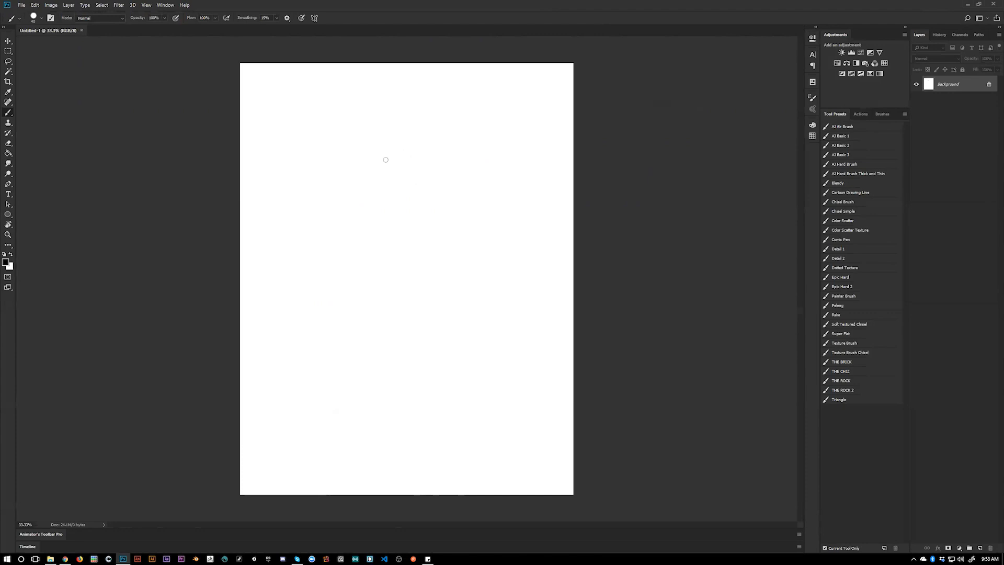
- Sketch an oval head with loose grey brush strokes and a wide, angular hood outline around it
left_click_drag(375, 166, 378, 192)
left_click_drag(378, 183, 386, 202)
mouse_move(378, 180)
left_mouse_down()
mouse_move(389, 202)
mouse_move(375, 149)
mouse_move(388, 114)
mouse_move(419, 103)
mouse_move(389, 123)
mouse_move(423, 102)
mouse_move(461, 143)
left_mouse_up()
mouse_move(438, 109)
left_mouse_down()
mouse_move(448, 187)
mouse_move(429, 204)
mouse_move(393, 202)
left_mouse_up()
mouse_move(403, 103)
left_mouse_down()
mouse_move(318, 168)
mouse_move(354, 214)
mouse_move(398, 224)
left_mouse_up()
mouse_move(443, 119)
left_mouse_down()
mouse_move(480, 167)
mouse_move(456, 194)
mouse_move(446, 186)
mouse_move(442, 125)
mouse_move(449, 182)
mouse_move(446, 126)
mouse_move(453, 184)
mouse_move(476, 189)
left_mouse_up()
- Sketch both ears, the eyebrows and dark eye sockets on the oval head
key("z")
left_click(387, 157)
key("b")
mouse_move(359, 151)
left_mouse_down()
mouse_move(353, 174)
mouse_move(369, 176)
left_mouse_up()
mouse_move(467, 157)
left_mouse_down()
mouse_move(469, 194)
mouse_move(462, 160)
mouse_move(483, 151)
mouse_move(475, 175)
mouse_move(465, 161)
mouse_move(484, 149)
mouse_move(469, 185)
mouse_move(472, 165)
mouse_move(462, 164)
mouse_move(481, 153)
mouse_move(469, 186)
left_mouse_up()
left_click(463, 162, "alt")
key("d")
mouse_move(340, 152)
left_mouse_down()
mouse_move(361, 166)
mouse_move(361, 189)
left_mouse_up()
mouse_move(371, 144)
left_mouse_down()
mouse_move(401, 131)
mouse_move(458, 138)
left_mouse_up()
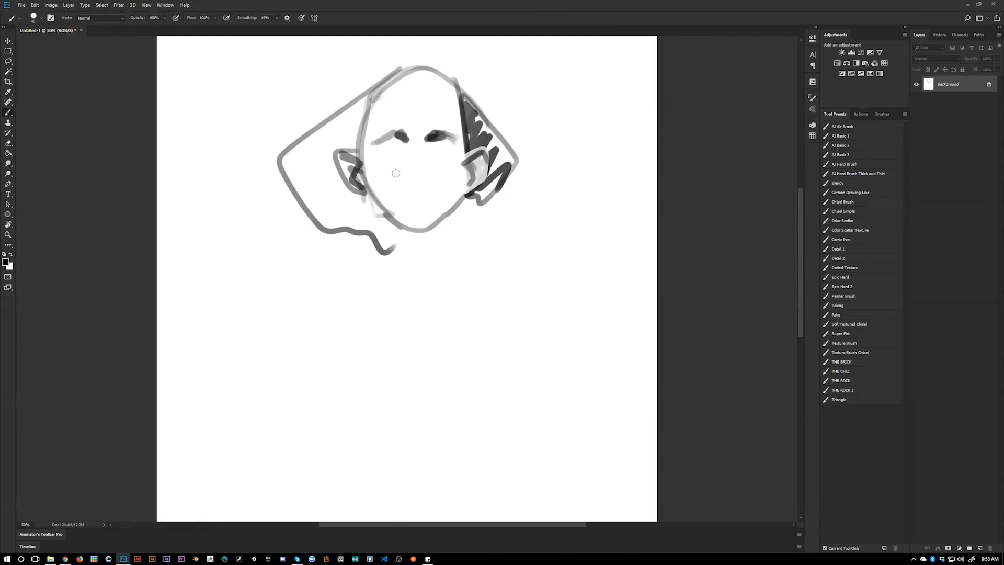
- Undo the last stroke and sketch the nostrils and lips with a smaller brush
key("ctrl+z")
key("bracketleft")
left_click_drag(408, 170, 410, 169)
left_click_drag(391, 191, 415, 180)
left_click_drag(433, 179, 420, 181)
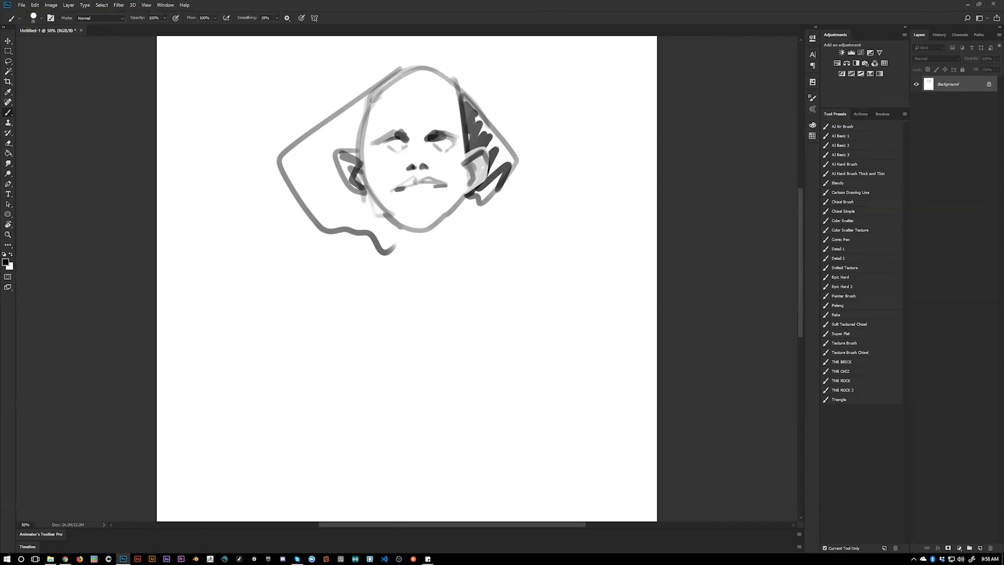
left_click_drag(407, 202, 431, 207)
left_click_drag(406, 202, 428, 201)
- Flip the canvas horizontally, draw dark hairlines along both sides of the forehead, and flip it back
key("ctrl+shift+h")
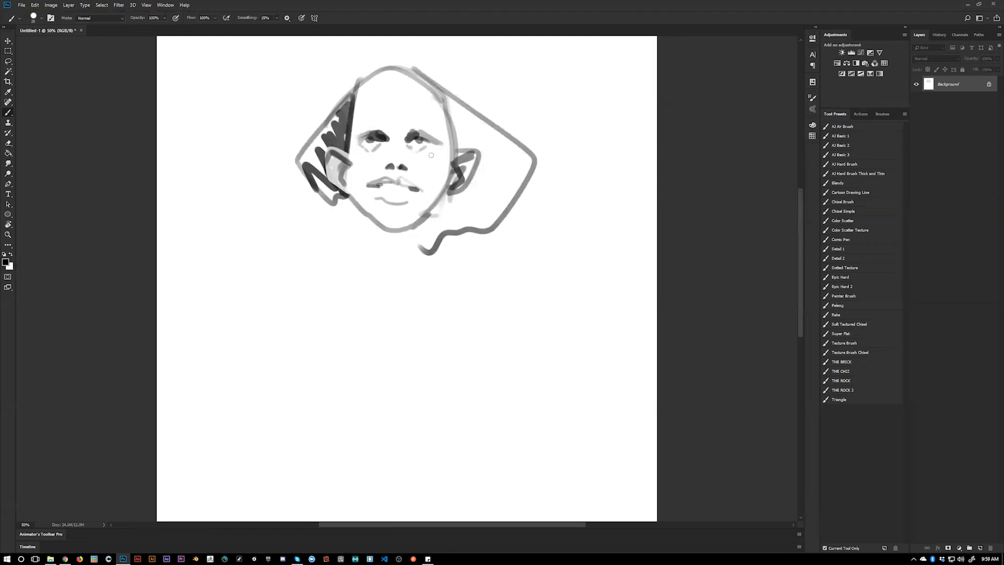
left_click_drag(354, 91, 348, 143)
left_click_drag(436, 95, 453, 148)
left_click_drag(441, 104, 453, 142)
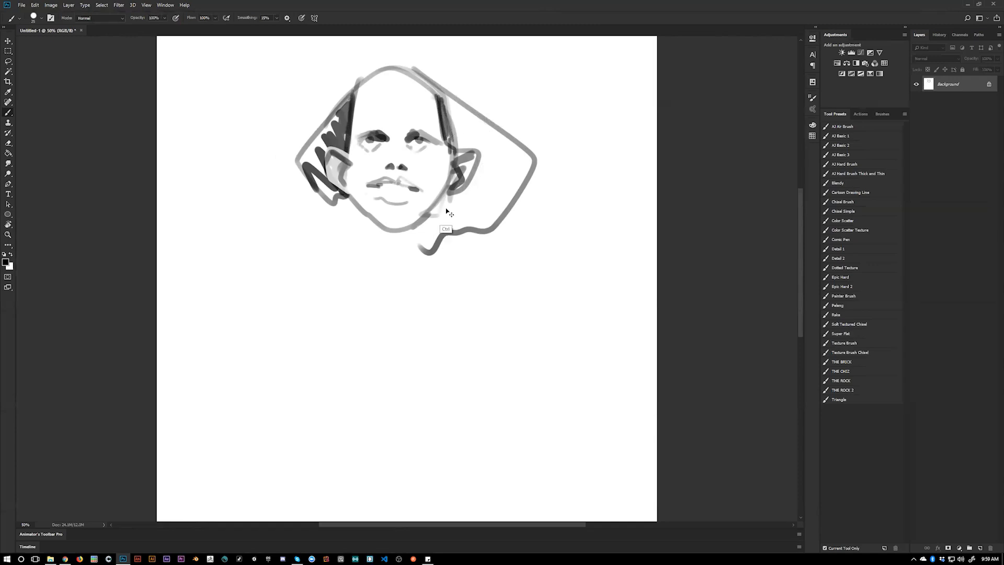
key("ctrl+shift+h")
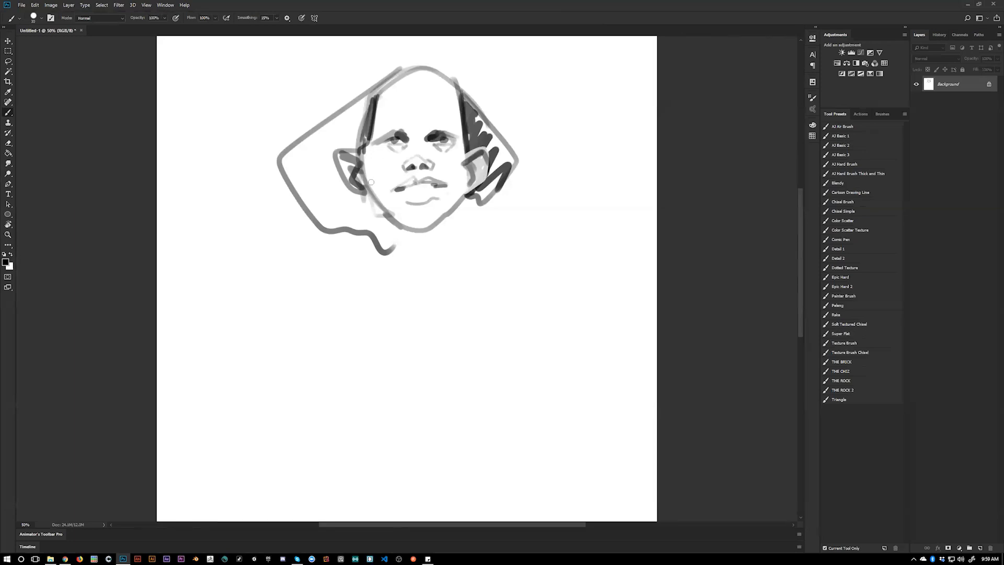
- Shade both sides of the jaw and the chin with light grey strokes
left_click_drag(369, 179, 390, 210)
mouse_move(461, 180)
left_mouse_down()
mouse_move(449, 205)
mouse_move(463, 161)
mouse_move(465, 191)
left_mouse_up()
mouse_move(425, 226)
left_mouse_down()
mouse_move(394, 219)
mouse_move(454, 199)
mouse_move(431, 212)
mouse_move(407, 220)
left_mouse_up()
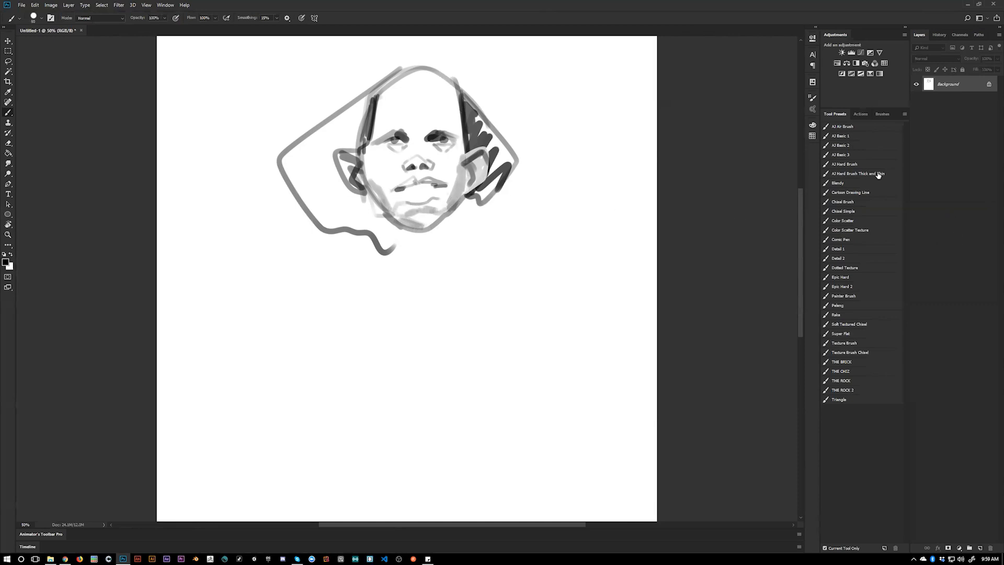
- Paint a soft, dark lower-leg shape below the head with a much enlarged AJ Air Brush preset
left_click(862, 126)
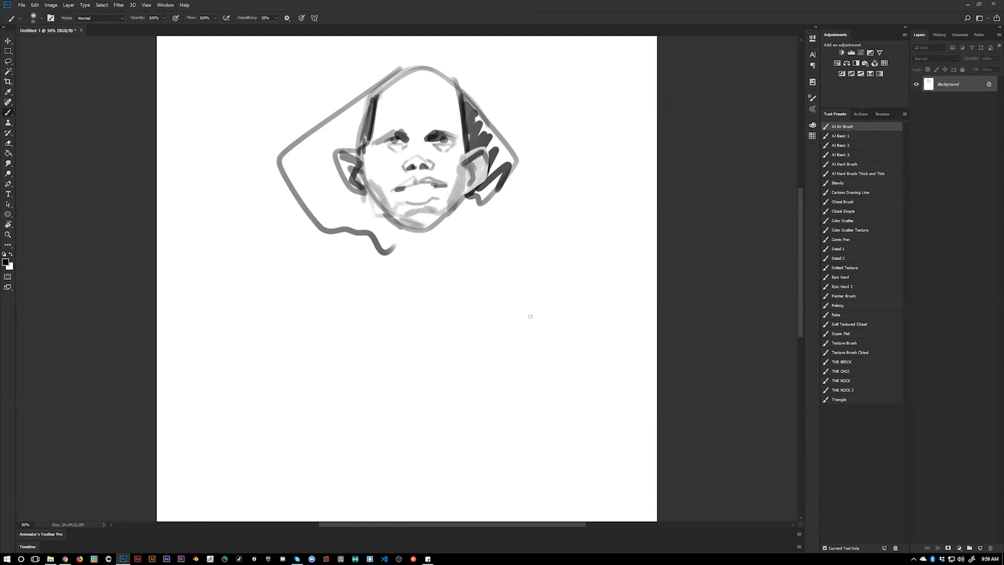
left_click_drag(541, 247, 494, 314)
key("]")
key("]")
key("]")
key("]")
key("]")
key("]")
key("]")
key("]")
key("]")
key("]")
mouse_move(541, 254)
left_mouse_down()
mouse_move(500, 353)
mouse_move(560, 247)
mouse_move(512, 303)
left_mouse_up()
mouse_move(512, 303)
left_mouse_down()
mouse_move(592, 310)
mouse_move(510, 381)
mouse_move(554, 314)
mouse_move(554, 361)
left_mouse_up()
mouse_move(548, 266)
left_mouse_down()
mouse_move(527, 339)
mouse_move(582, 292)
mouse_move(562, 267)
mouse_move(522, 325)
mouse_move(526, 293)
mouse_move(520, 373)
mouse_move(505, 355)
mouse_move(486, 393)
mouse_move(529, 403)
left_mouse_up()
- Add the foot and a pale grey patch beside the airbrushed leg
key("x")
key("x")
mouse_move(558, 342)
left_mouse_down()
mouse_move(518, 421)
mouse_move(496, 397)
mouse_move(562, 418)
mouse_move(489, 433)
mouse_move(568, 435)
left_mouse_up()
mouse_move(508, 391)
left_mouse_down()
mouse_move(470, 377)
mouse_move(483, 391)
mouse_move(482, 421)
left_mouse_up()
mouse_move(480, 349)
left_mouse_down()
mouse_move(464, 430)
mouse_move(484, 353)
mouse_move(470, 366)
mouse_move(463, 428)
mouse_move(486, 366)
left_mouse_up()
left_click(462, 382, "alt")
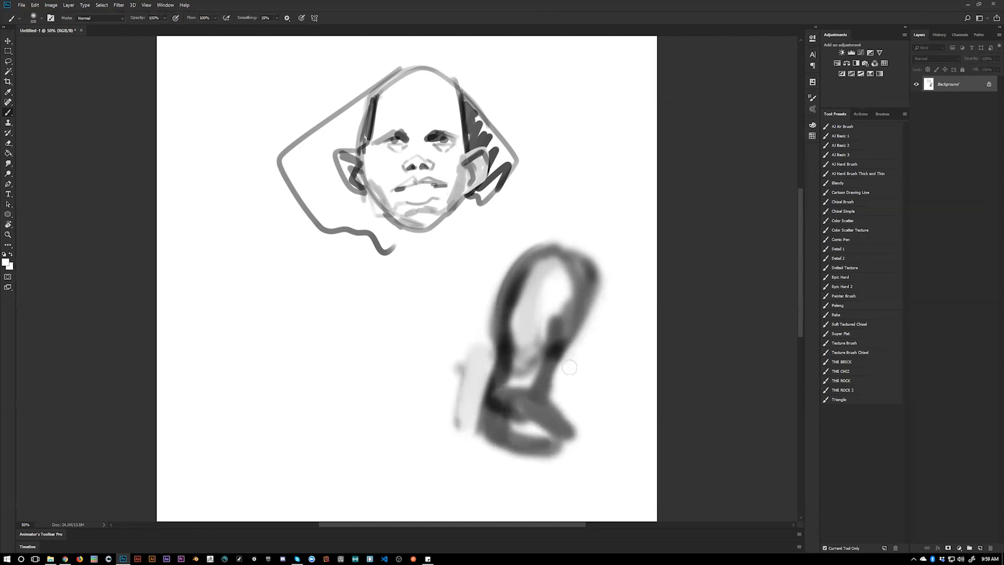
- Lighten the inside of the airbrushed leg and foot and trim the outer edges with white
mouse_move(501, 412)
left_mouse_down()
mouse_move(537, 431)
mouse_move(501, 378)
mouse_move(555, 328)
mouse_move(542, 375)
mouse_move(515, 331)
mouse_move(518, 382)
left_mouse_up()
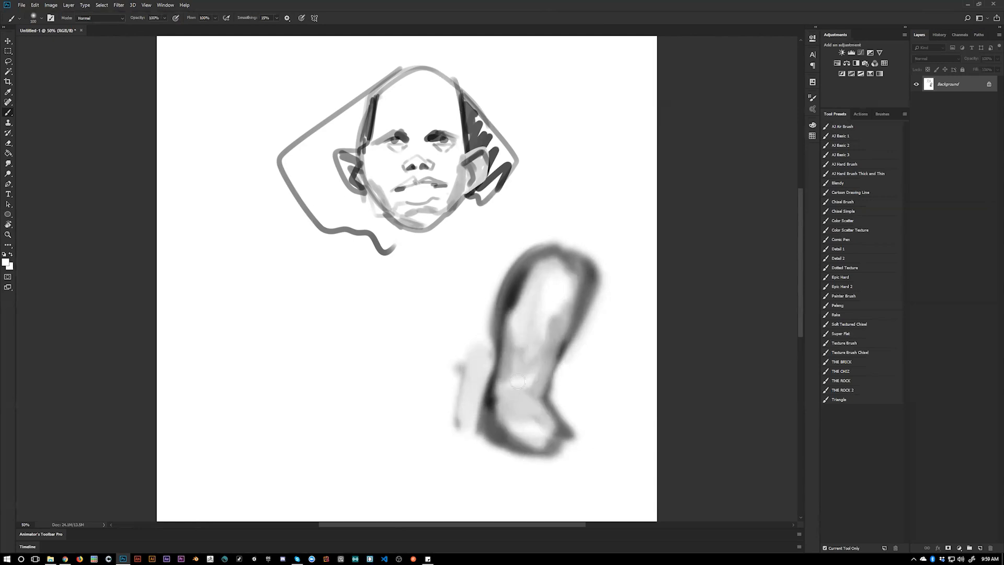
mouse_move(523, 306)
left_mouse_down()
mouse_move(528, 282)
mouse_move(504, 325)
left_mouse_up()
mouse_move(515, 251)
left_mouse_down()
mouse_move(482, 343)
mouse_move(513, 248)
mouse_move(477, 329)
mouse_move(477, 364)
mouse_move(461, 400)
mouse_move(480, 383)
mouse_move(455, 434)
left_mouse_up()
left_click_drag(605, 269, 575, 345)
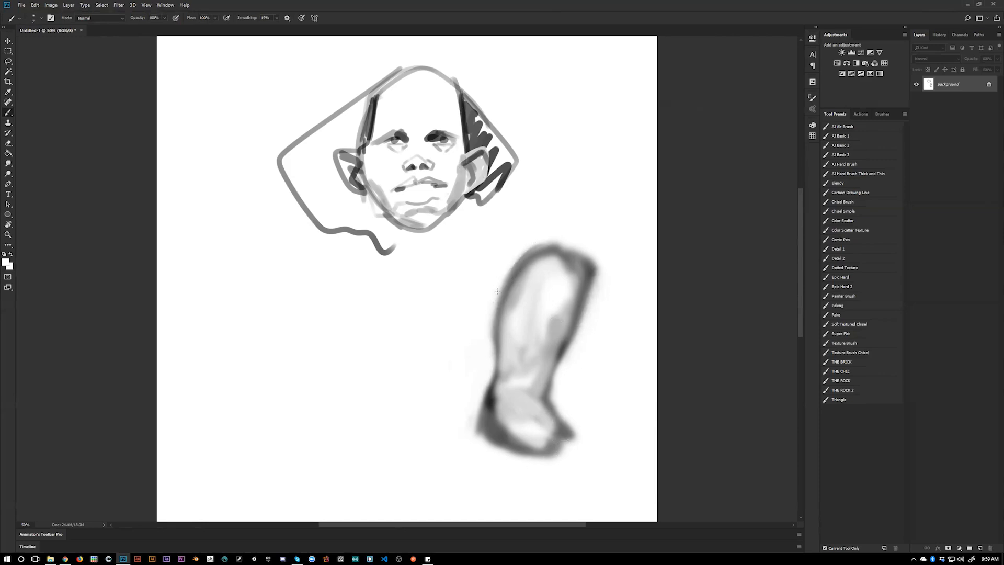
- Refine the contours of the airbrushed leg and block in a black shadow above the foot
mouse_move(539, 241)
left_mouse_down()
mouse_move(505, 282)
mouse_move(489, 339)
mouse_move(500, 287)
left_mouse_up()
key("ctrl+z")
mouse_move(492, 338)
left_mouse_down()
mouse_move(497, 298)
mouse_move(534, 245)
left_mouse_up()
left_click_drag(496, 291, 485, 371)
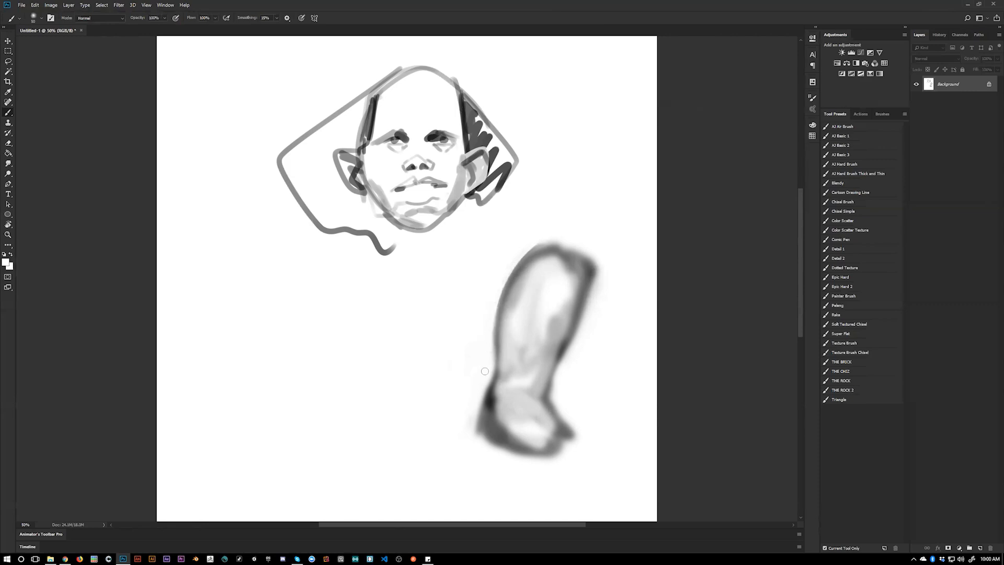
mouse_move(602, 274)
left_mouse_down()
mouse_move(542, 389)
mouse_move(539, 370)
mouse_move(554, 414)
mouse_move(508, 440)
mouse_move(566, 422)
left_mouse_up()
- Erase the whole airbrushed leg with an enlarged eraser and return to the brush
key("e")
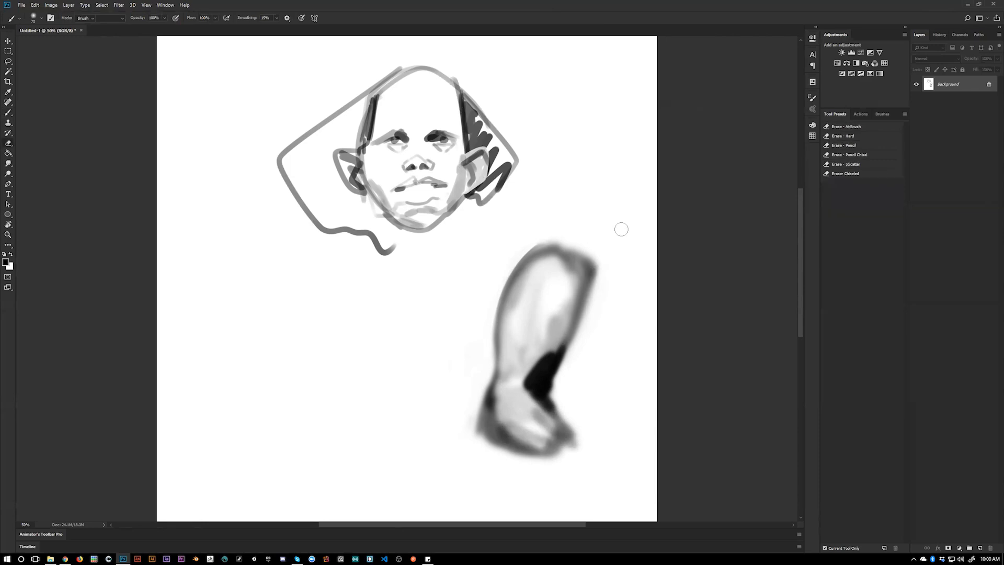
key("bracketright")
key("bracketright")
key("bracketright")
key("bracketright")
mouse_move(609, 265)
left_mouse_down()
mouse_move(587, 265)
mouse_move(470, 399)
mouse_move(564, 320)
left_mouse_up()
key("b")
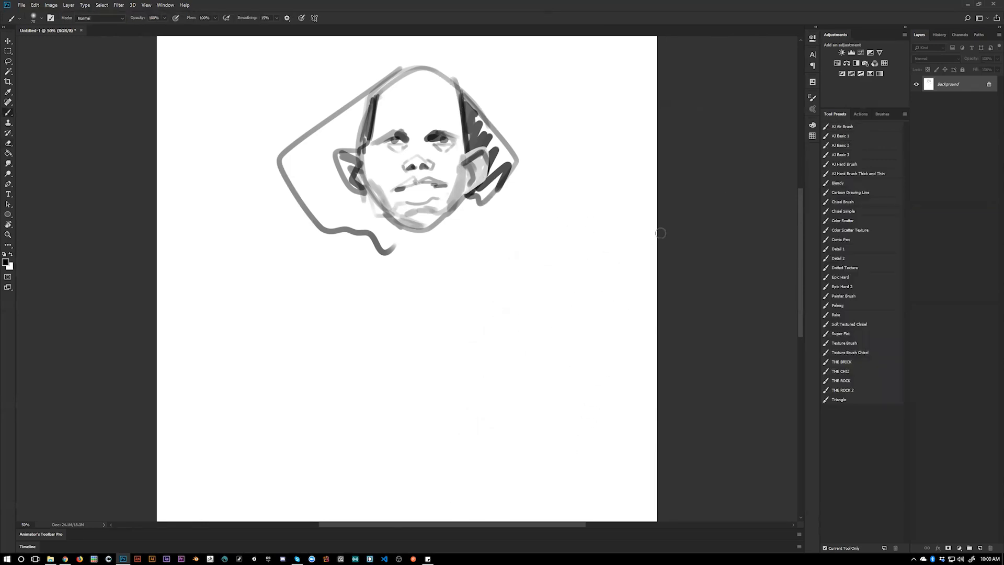
- Paint a dark hairline over the forehead with the AJ Basic 2 preset and undo the sweeping fringe strokes
left_click(847, 146)
mouse_move(370, 123)
left_mouse_down()
mouse_move(420, 72)
mouse_move(427, 78)
mouse_move(382, 103)
mouse_move(404, 79)
mouse_move(384, 93)
mouse_move(434, 77)
mouse_move(459, 111)
mouse_move(436, 82)
mouse_move(414, 93)
mouse_move(452, 106)
mouse_move(432, 93)
mouse_move(449, 86)
mouse_move(461, 108)
mouse_move(419, 90)
mouse_move(462, 129)
mouse_move(455, 110)
mouse_move(453, 139)
left_mouse_up()
key("ctrl")
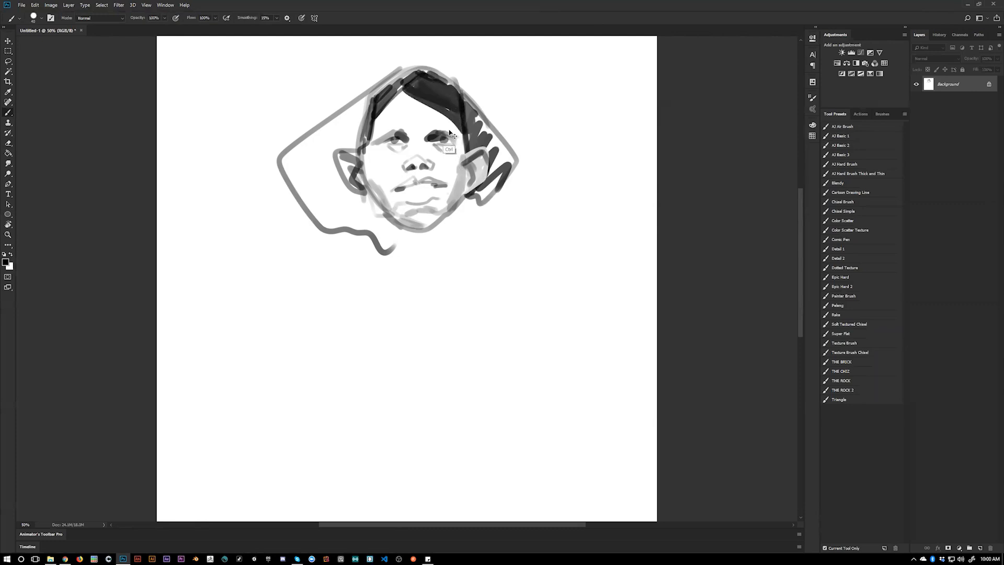
key("ctrl+z")
key("ctrl+z")
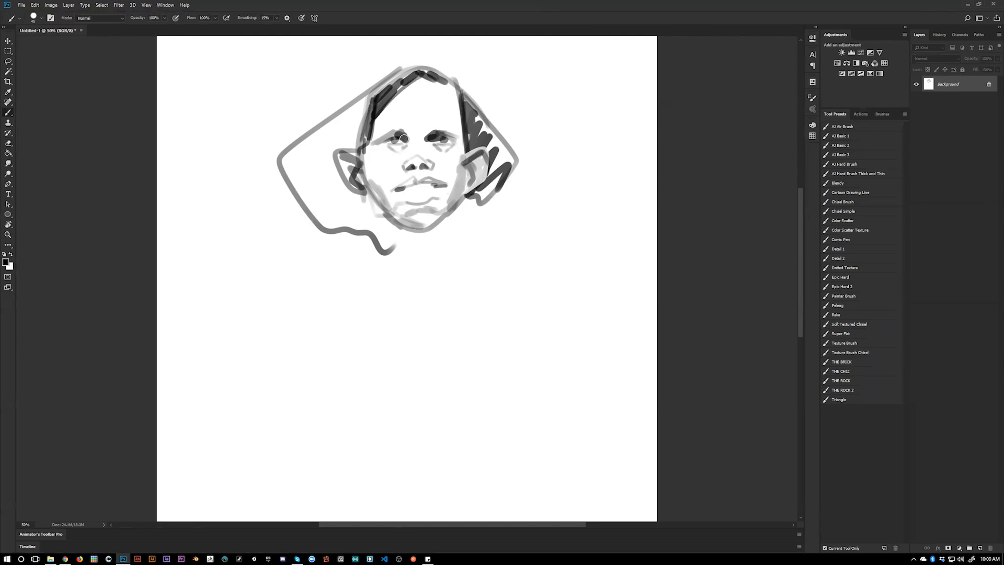
- Darken the eyebrows, the underside of the nose and the lips
left_click_drag(412, 138, 423, 138)
mouse_move(395, 129)
left_mouse_down()
mouse_move(382, 136)
mouse_move(454, 133)
mouse_move(391, 133)
left_mouse_up()
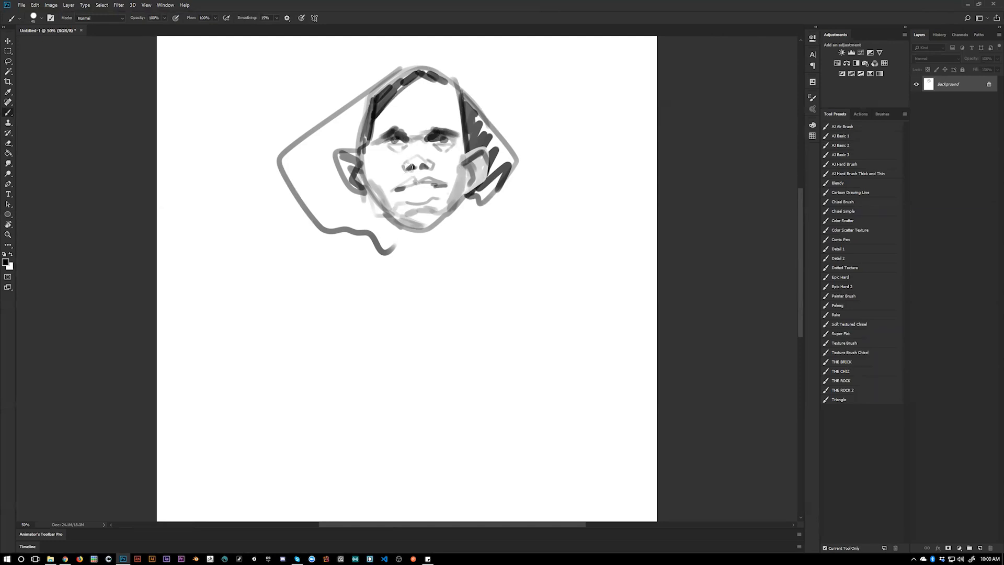
mouse_move(410, 168)
left_mouse_down()
mouse_move(430, 173)
mouse_move(416, 205)
mouse_move(450, 183)
left_mouse_up()
- Block in black hair between the face and the hood outline, undoing the last stroke beside the opposite ear
left_click_drag(361, 201, 355, 228)
mouse_move(353, 142)
left_mouse_down()
mouse_move(362, 108)
mouse_move(351, 131)
mouse_move(285, 159)
mouse_move(332, 137)
mouse_move(353, 142)
mouse_move(349, 113)
left_mouse_up()
mouse_move(311, 151)
left_mouse_down()
mouse_move(326, 196)
mouse_move(326, 141)
mouse_move(337, 202)
mouse_move(327, 135)
mouse_move(322, 165)
mouse_move(349, 205)
mouse_move(359, 138)
mouse_move(360, 202)
left_mouse_up()
mouse_move(357, 137)
left_mouse_down()
mouse_move(358, 111)
mouse_move(322, 151)
mouse_move(348, 126)
mouse_move(329, 149)
left_mouse_up()
left_click_drag(465, 104, 472, 170)
key("ctrl+z")
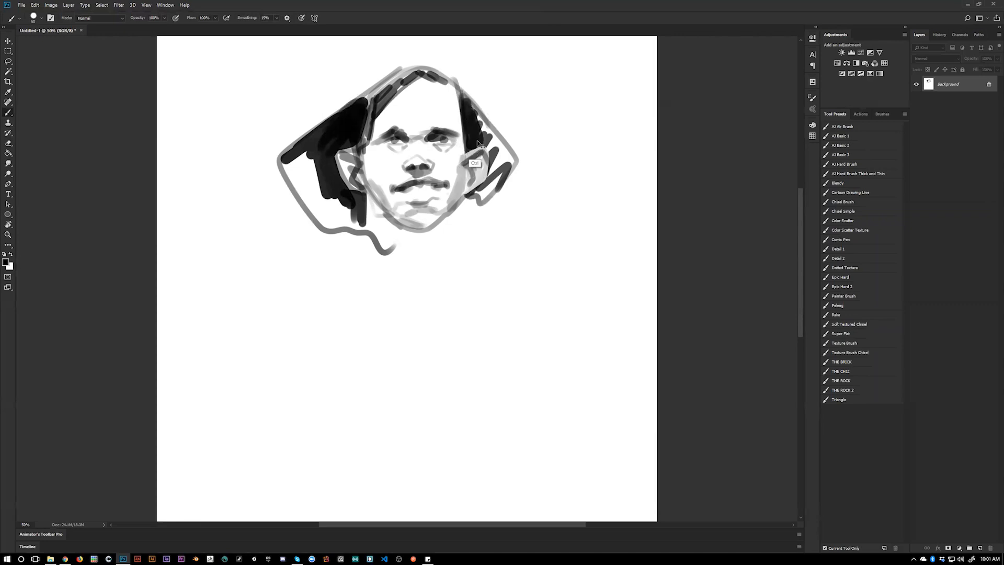
- Sample a grey from the drawing and paint the sloping upper band of the hood's wider side
mouse_move(368, 112)
left_mouse_down()
mouse_move(367, 120)
mouse_move(377, 100)
mouse_move(358, 111)
mouse_move(401, 79)
mouse_move(384, 96)
left_mouse_up()
left_click(376, 131, "alt")
left_click_drag(379, 129, 248, 219)
mouse_move(299, 182)
left_mouse_down()
mouse_move(401, 125)
mouse_move(415, 131)
mouse_move(323, 158)
left_mouse_up()
mouse_move(391, 136)
left_mouse_down()
mouse_move(264, 219)
mouse_move(330, 162)
left_mouse_up()
mouse_move(253, 211)
left_mouse_down()
mouse_move(376, 131)
mouse_move(246, 191)
mouse_move(254, 216)
left_mouse_up()
- Fill the inside of the hood's wider side with sampled mid-grey strokes
mouse_move(287, 182)
left_mouse_down()
mouse_move(257, 199)
mouse_move(296, 270)
left_mouse_up()
left_click(286, 213, "alt")
mouse_move(290, 204)
left_mouse_down()
mouse_move(290, 252)
mouse_move(302, 251)
mouse_move(326, 290)
mouse_move(340, 266)
mouse_move(345, 286)
left_mouse_up()
mouse_move(444, 258)
left_mouse_down()
mouse_move(444, 284)
mouse_move(457, 290)
mouse_move(453, 277)
left_mouse_up()
- Flip the canvas horizontally and paint the hood's narrower side with broad strokes of sampled grey
key("ctrl+shift+h")
left_click(380, 157, "alt")
left_click_drag(265, 201, 333, 143)
mouse_move(330, 148)
left_mouse_down()
mouse_move(300, 172)
mouse_move(272, 223)
mouse_move(308, 167)
mouse_move(270, 213)
left_mouse_up()
key("]")
key("]")
key("]")
key("]")
left_click_drag(270, 213, 314, 163)
left_click_drag(314, 160, 271, 197)
- Sample a dark tone and paint hair inside the hood's narrower side and beside both cheeks
left_click(309, 187, "alt")
left_click_drag(316, 173, 290, 204)
mouse_move(291, 204)
left_mouse_down()
mouse_move(314, 177)
mouse_move(313, 255)
mouse_move(322, 266)
mouse_move(328, 250)
left_mouse_up()
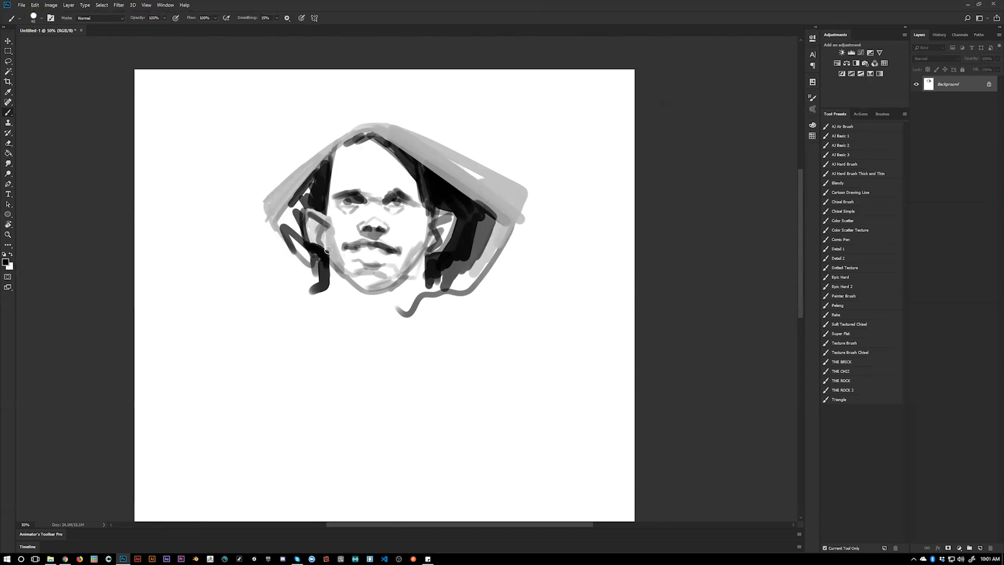
mouse_move(324, 253)
left_mouse_down()
mouse_move(323, 272)
mouse_move(324, 259)
left_mouse_up()
mouse_move(426, 268)
left_mouse_down()
mouse_move(426, 290)
mouse_move(427, 260)
left_mouse_up()
- Shade the forehead and the bridge of the nose with light grey, using a larger brush
mouse_move(329, 162)
left_mouse_down()
mouse_move(351, 141)
mouse_move(322, 161)
mouse_move(316, 191)
mouse_move(332, 202)
mouse_move(334, 171)
mouse_move(330, 198)
mouse_move(345, 158)
mouse_move(336, 196)
mouse_move(367, 144)
mouse_move(375, 160)
mouse_move(343, 186)
mouse_move(361, 180)
mouse_move(362, 153)
mouse_move(357, 175)
mouse_move(377, 147)
mouse_move(383, 154)
mouse_move(368, 165)
mouse_move(386, 183)
mouse_move(404, 182)
mouse_move(393, 167)
mouse_move(415, 186)
mouse_move(386, 183)
left_mouse_up()
key("]")
key("]")
key("]")
left_click(335, 178, "alt")
key("d")
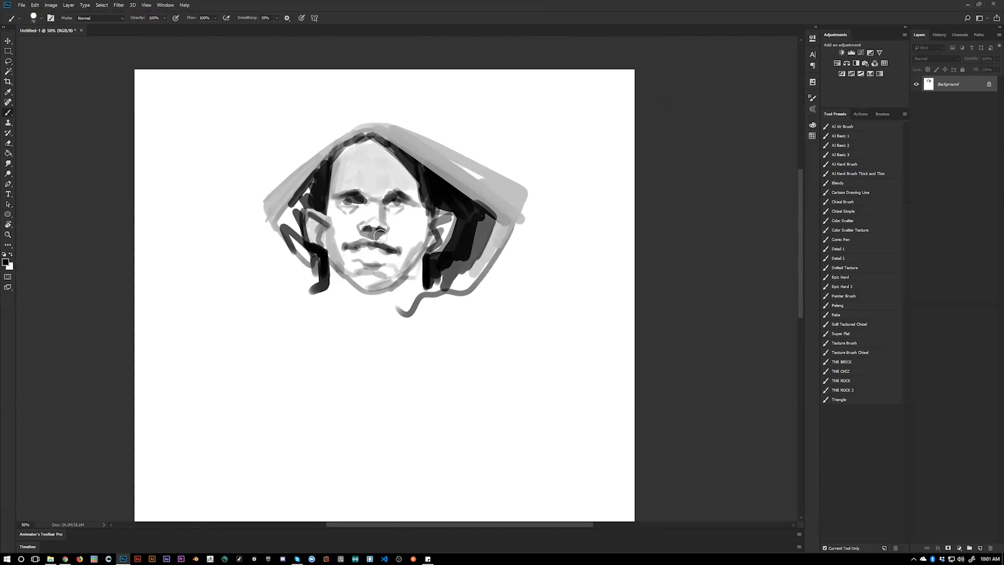
left_click_drag(363, 225, 369, 208)
- Paint a long black hair strand down the cheek edge on the hood's wider side, using a smaller brush
key("x")
left_click_drag(418, 210, 419, 243)
left_click(427, 208, "alt")
left_click_drag(427, 207, 425, 237)
key("bracketleft")
key("bracketleft")
key("bracketleft")
key("bracketleft")
key("bracketleft")
key("bracketleft")
key("bracketleft")
left_click_drag(423, 197, 433, 251)
left_click_drag(433, 213, 440, 209)
left_click_drag(442, 253, 431, 268)
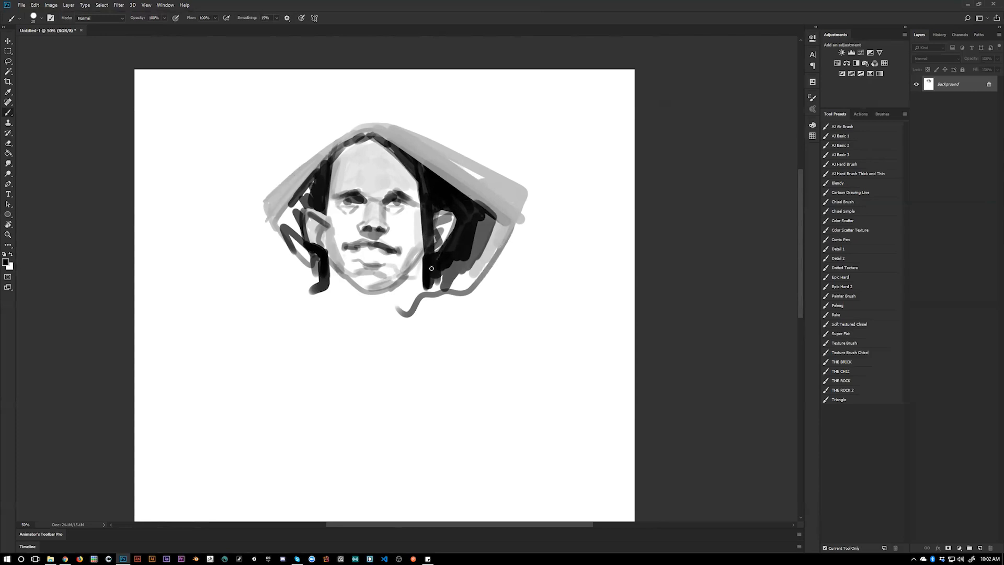
- Flip the canvas horizontally and redraw the hair edge beside the temple, undoing two earlier attempts
key("ctrl+h")
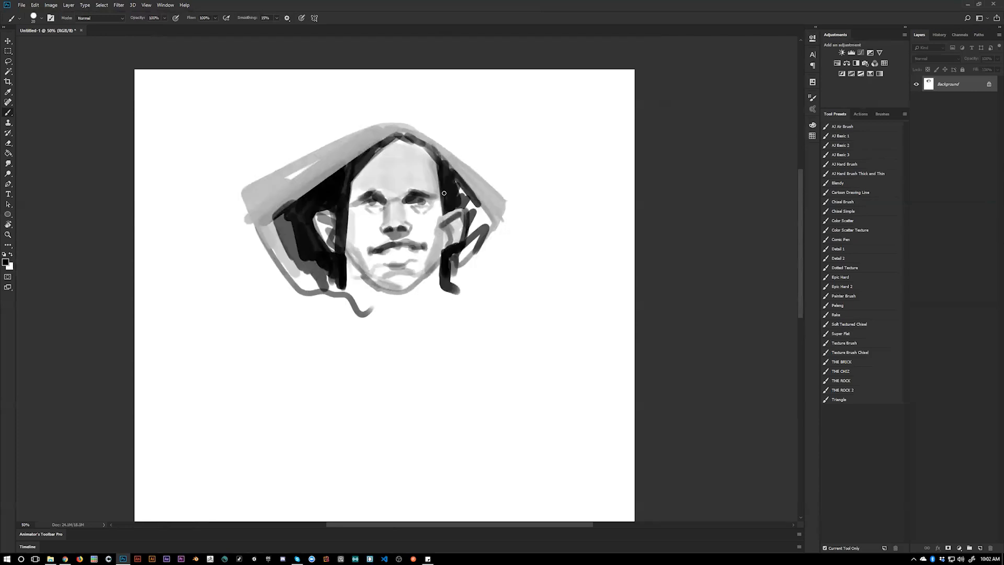
left_click_drag(442, 216, 444, 240)
key("ctrl+z")
left_click_drag(442, 206, 444, 241)
key("ctrl+z")
mouse_move(442, 205)
left_mouse_down()
mouse_move(446, 241)
mouse_move(447, 208)
left_mouse_up()
- Repaint the grey shadow under the jaw and chin, and flip the canvas horizontally
mouse_move(357, 276)
left_mouse_down()
mouse_move(403, 319)
mouse_move(365, 280)
mouse_move(388, 302)
mouse_move(410, 293)
mouse_move(383, 291)
mouse_move(390, 302)
mouse_move(422, 270)
left_mouse_up()
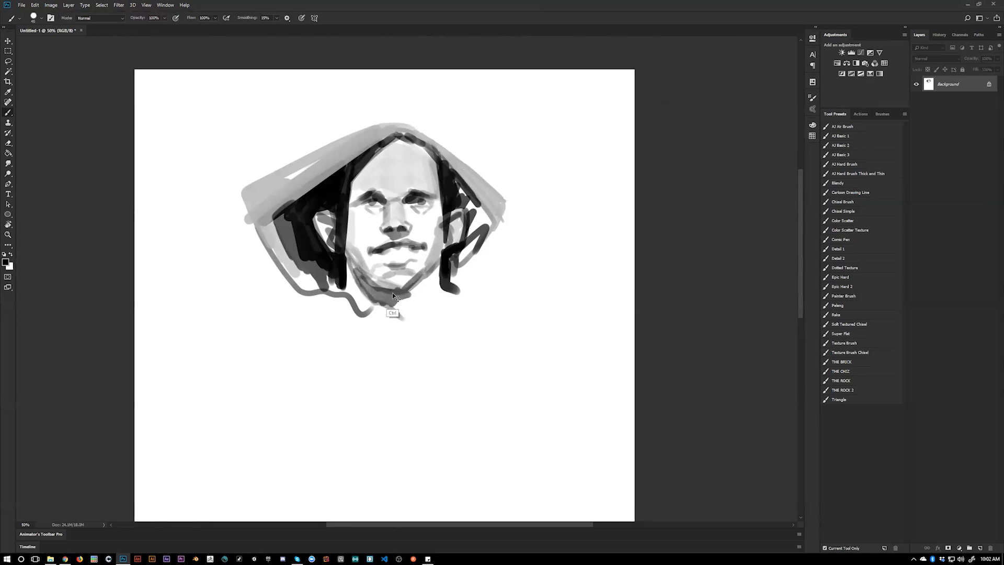
key("ctrl+z")
mouse_move(354, 262)
left_mouse_down()
mouse_move(377, 298)
mouse_move(402, 308)
mouse_move(433, 273)
mouse_move(398, 302)
left_mouse_up()
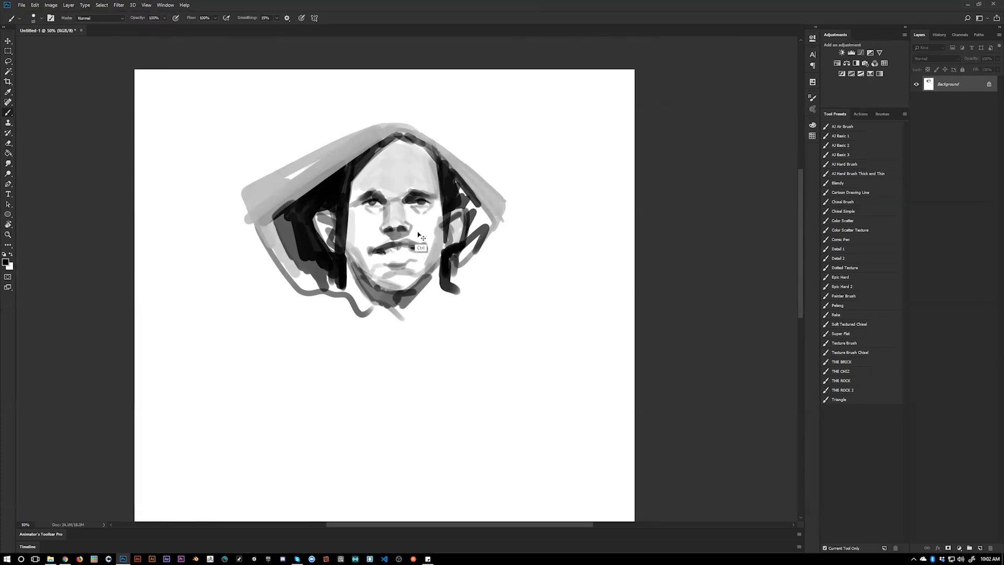
key("ctrl+shift+h")
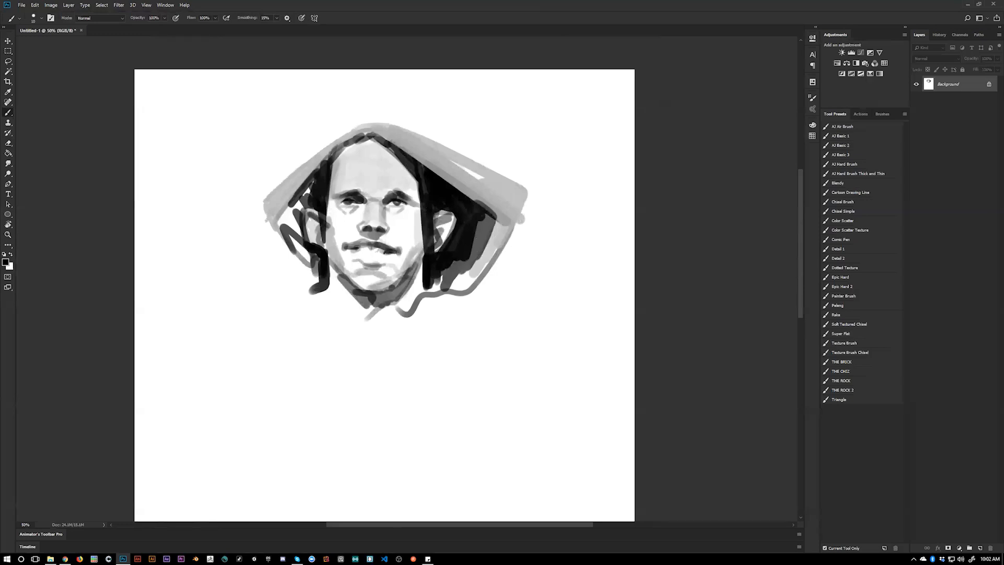
- Shade the lower forehead above the eyebrows with sampled grey, using a larger brush
key("bracketright")
key("bracketright")
key("bracketright")
mouse_move(341, 174)
left_mouse_down()
mouse_move(328, 201)
mouse_move(348, 168)
mouse_move(384, 168)
mouse_move(415, 194)
left_mouse_up()
left_click(336, 200, "alt")
key("bracketright")
left_click_drag(347, 181, 400, 181)
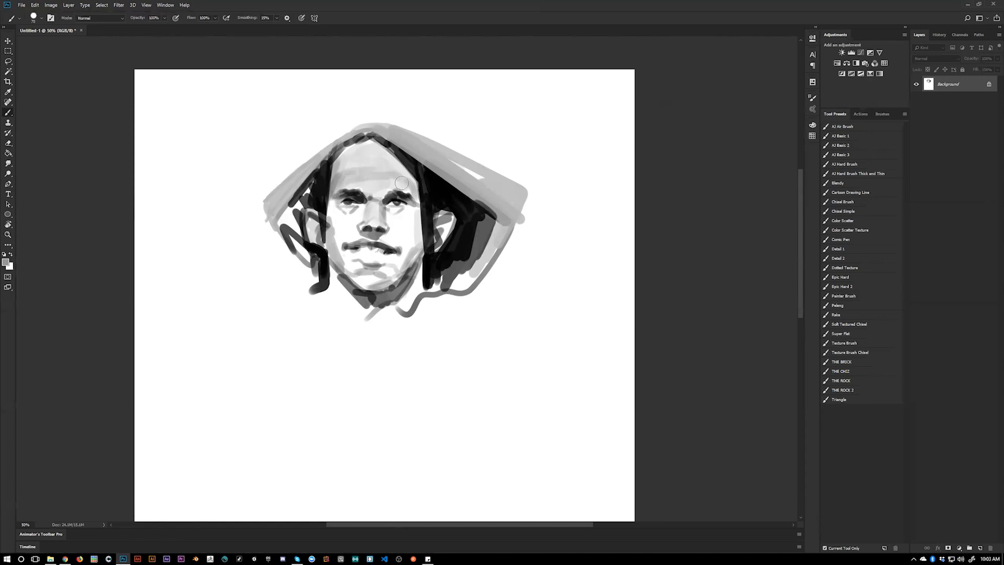
- Shade the side of the nose, the cheeks and the jaw with light grey strokes
mouse_move(360, 225)
left_mouse_down()
mouse_move(331, 213)
mouse_move(341, 232)
mouse_move(333, 207)
mouse_move(358, 232)
left_mouse_up()
mouse_move(419, 225)
left_mouse_down()
mouse_move(398, 235)
mouse_move(390, 218)
mouse_move(417, 211)
mouse_move(394, 220)
mouse_move(406, 209)
mouse_move(388, 232)
mouse_move(344, 221)
mouse_move(369, 207)
mouse_move(348, 240)
mouse_move(400, 239)
mouse_move(390, 235)
mouse_move(402, 264)
mouse_move(372, 275)
mouse_move(350, 265)
mouse_move(370, 287)
mouse_move(358, 280)
mouse_move(385, 281)
mouse_move(340, 298)
mouse_move(331, 266)
mouse_move(335, 294)
left_mouse_up()
- Extend the hood's narrower side outward with sampled light grey, using a smaller brush
key("[")
key("[")
left_click(315, 183, "alt")
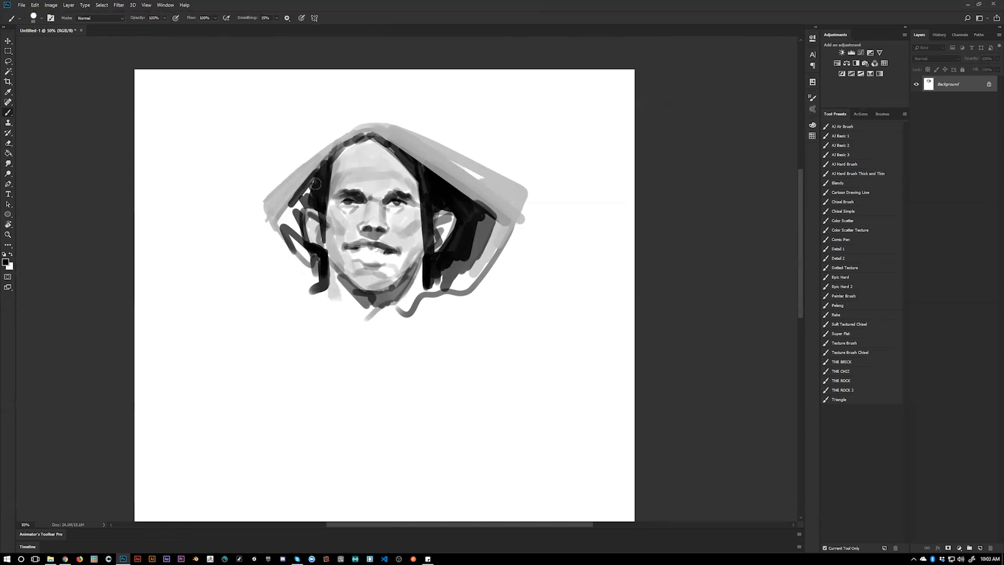
left_click(350, 155, "alt")
mouse_move(348, 130)
left_mouse_down()
mouse_move(245, 176)
mouse_move(263, 189)
mouse_move(317, 148)
mouse_move(250, 177)
mouse_move(337, 142)
left_mouse_up()
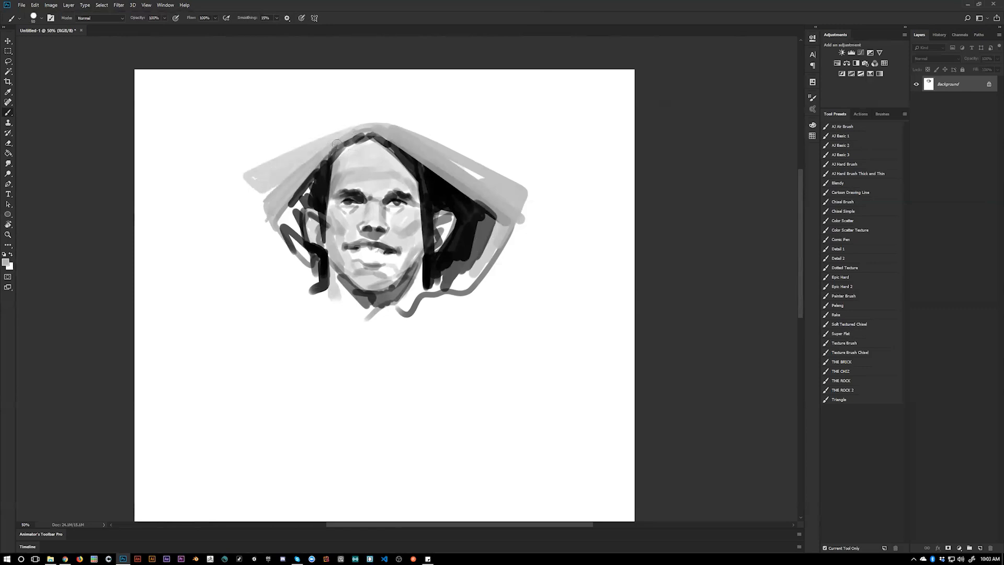
- Shade the hood's narrower side mid-grey and darken the gap between the hood and the ear
left_click_drag(255, 184, 335, 142)
mouse_move(283, 228)
left_mouse_down()
mouse_move(303, 194)
mouse_move(294, 241)
mouse_move(298, 223)
mouse_move(304, 249)
mouse_move(291, 220)
mouse_move(308, 255)
left_mouse_up()
mouse_move(312, 153)
left_mouse_down()
mouse_move(322, 147)
mouse_move(303, 158)
mouse_move(330, 140)
mouse_move(280, 161)
mouse_move(301, 164)
mouse_move(323, 146)
left_mouse_up()
left_click(333, 137, "alt")
left_click(316, 178, "alt")
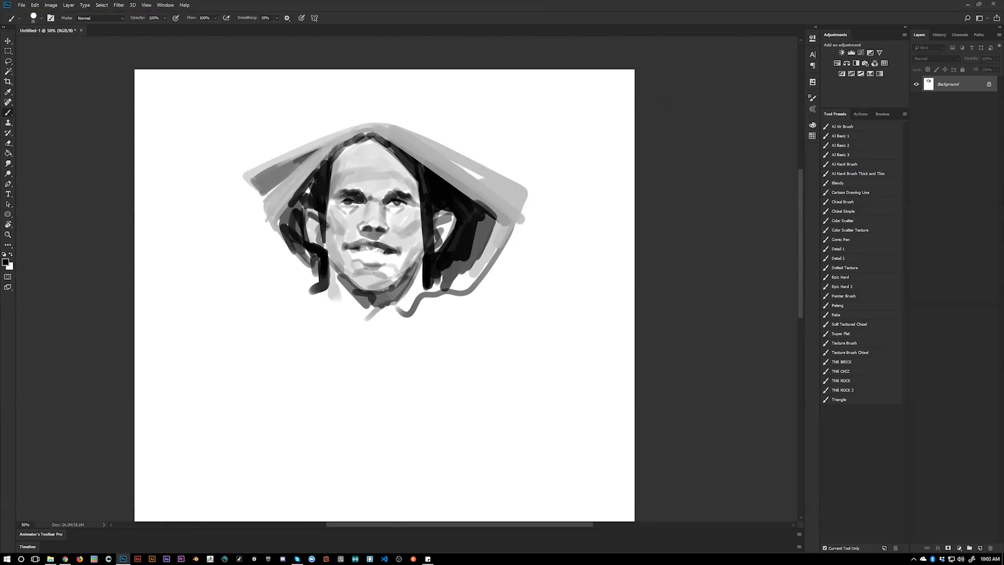
- Rework the mouth and lower lip with short strokes, undoing the first stroke across the teeth
left_click_drag(365, 248, 386, 250)
key("ctrl+z")
key("x")
key("x")
key("x")
left_click_drag(354, 257, 367, 261)
- Fill in the dark hood interior on both sides of the head with sampled black
left_click(323, 274, "alt")
left_click_drag(275, 225, 317, 280)
mouse_move(297, 246)
left_mouse_down()
mouse_move(316, 281)
mouse_move(317, 265)
left_mouse_up()
mouse_move(438, 275)
left_mouse_down()
mouse_move(426, 287)
mouse_move(466, 271)
mouse_move(458, 286)
left_mouse_up()
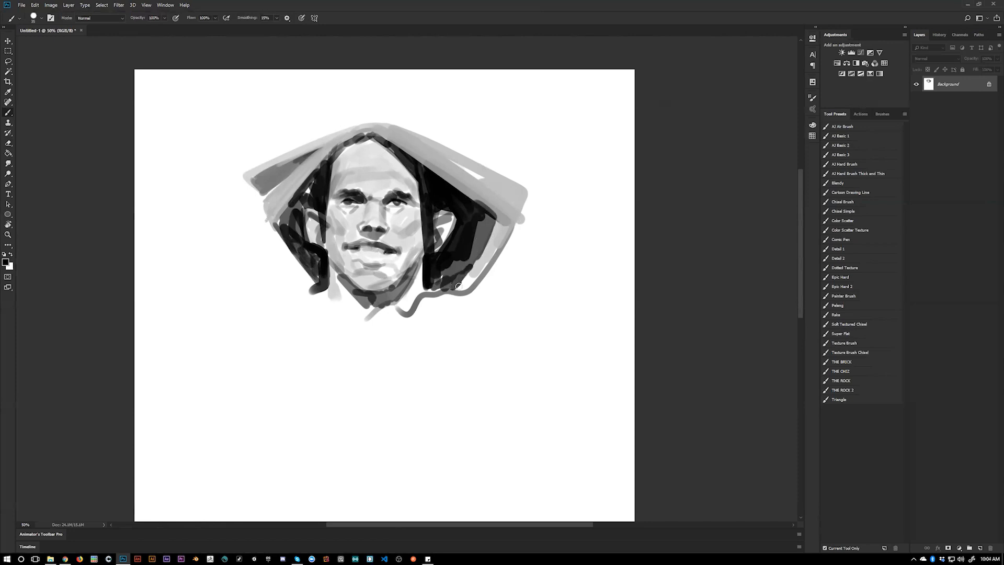
- Paint the hood's narrower outer edge down toward the jaw, using tones sampled from the hood
left_click(274, 210, "alt")
left_click_drag(274, 223, 315, 278)
left_click(286, 227, "alt")
left_click_drag(271, 218, 308, 277)
left_click(285, 232, "alt")
left_click_drag(281, 231, 315, 289)
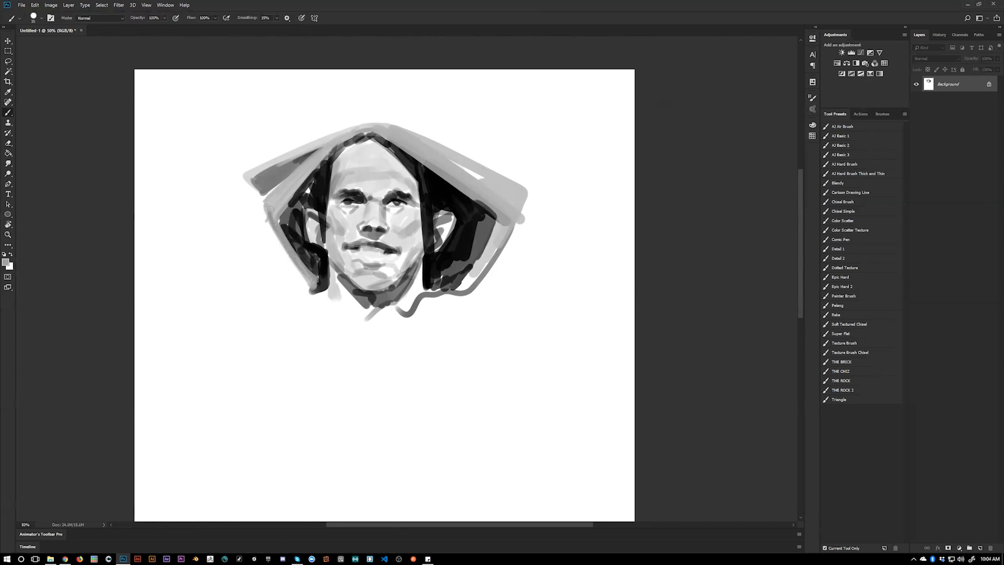
left_click(257, 212, "alt")
left_click_drag(265, 210, 280, 241)
- Shade the outer edges of the forehead, cheek and jaw with a larger brush
left_click(490, 220, "alt")
left_click_drag(328, 199, 338, 171)
left_click_drag(328, 222, 334, 223)
left_click_drag(420, 225, 407, 270)
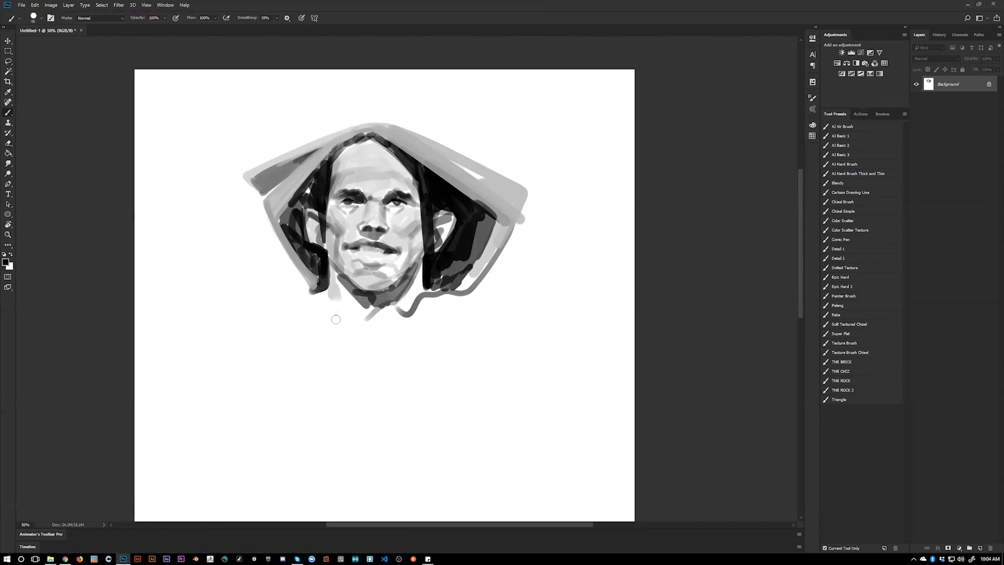
- Switch to Chrome and open the Pinterest profile's boards in a new tab
key("alt+Tab")
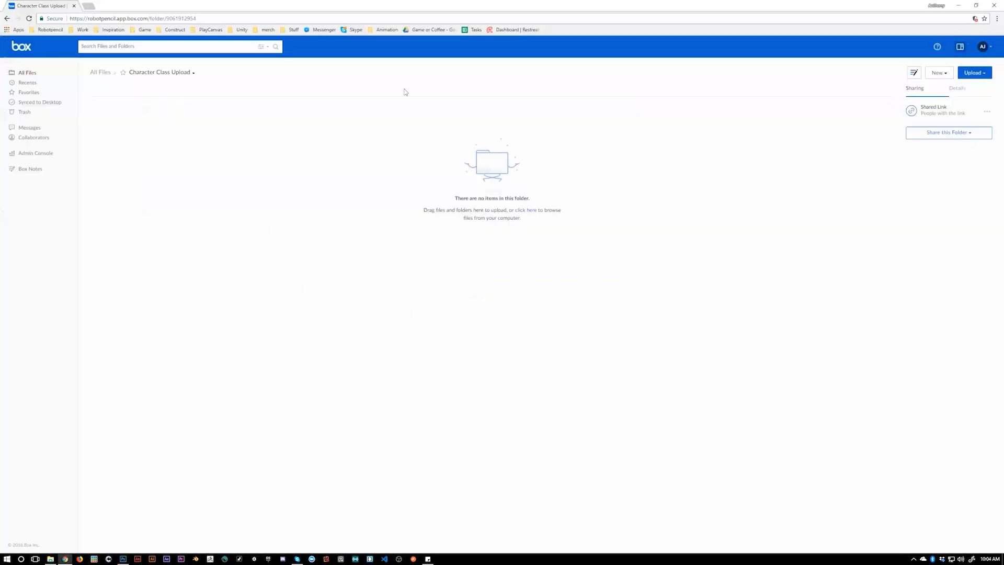
left_click(88, 6)
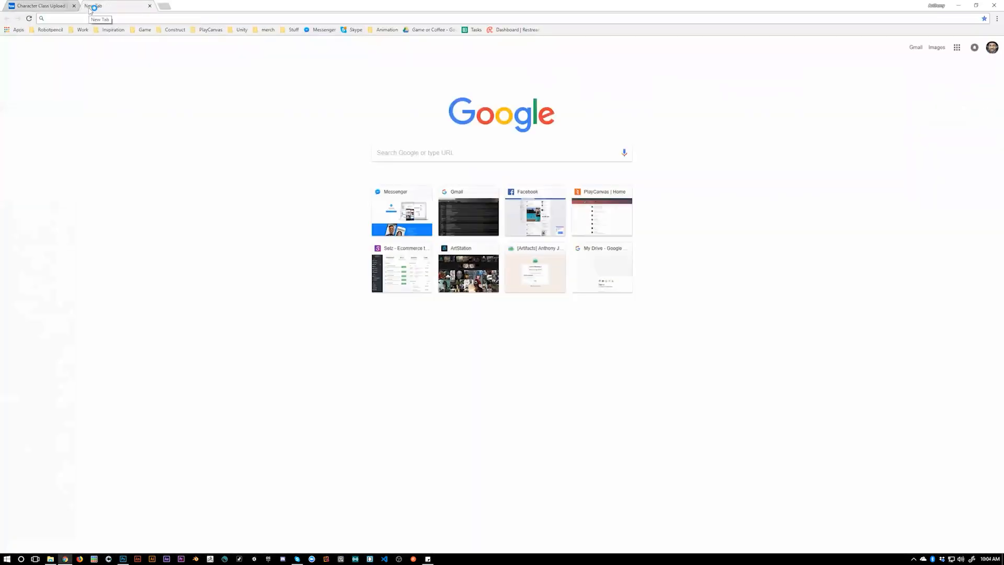
type("ne")
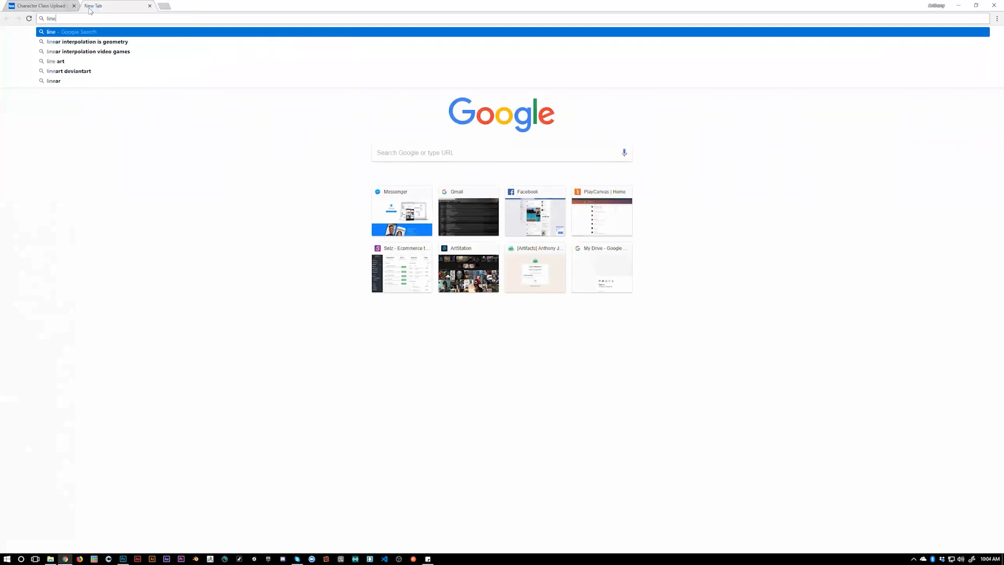
key("BackSpace")
key("BackSpace")
key("BackSpace")
type("pin")
key("Return")
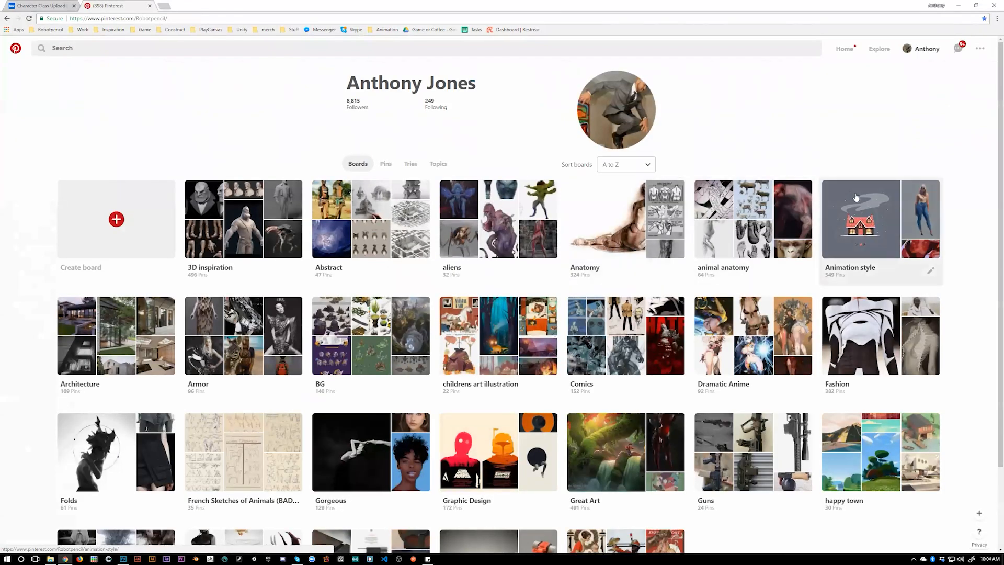
- Open the Animation style board and examine the 199xmau character pin and a related streetwear illustration
left_click(863, 224)
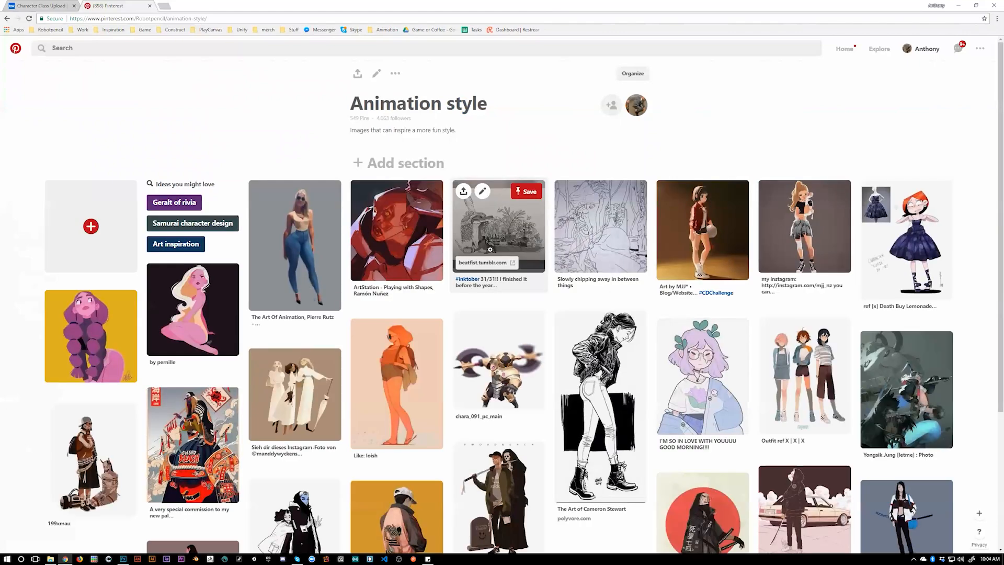
scroll(489, 250, "down", 2)
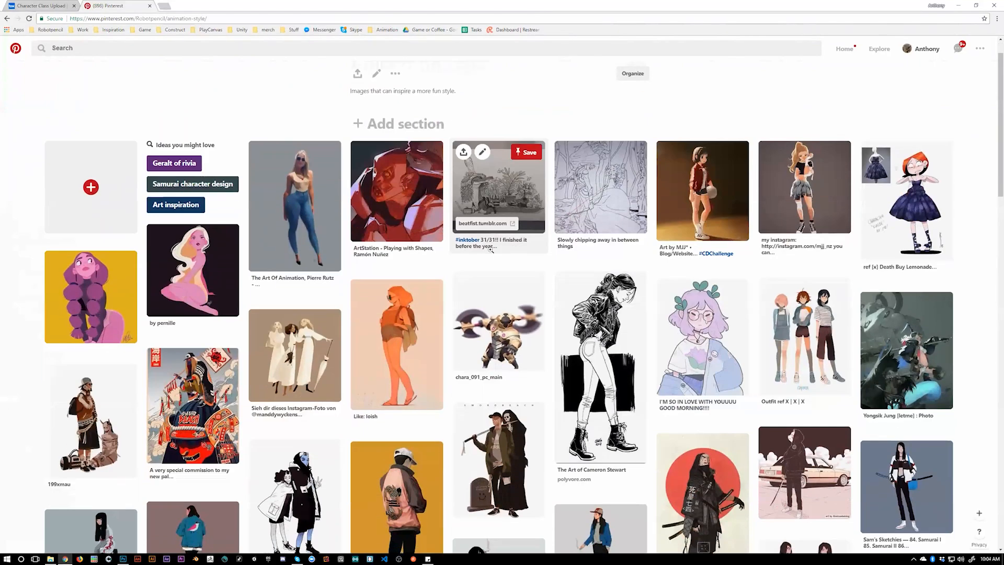
scroll(489, 249, "down", 2)
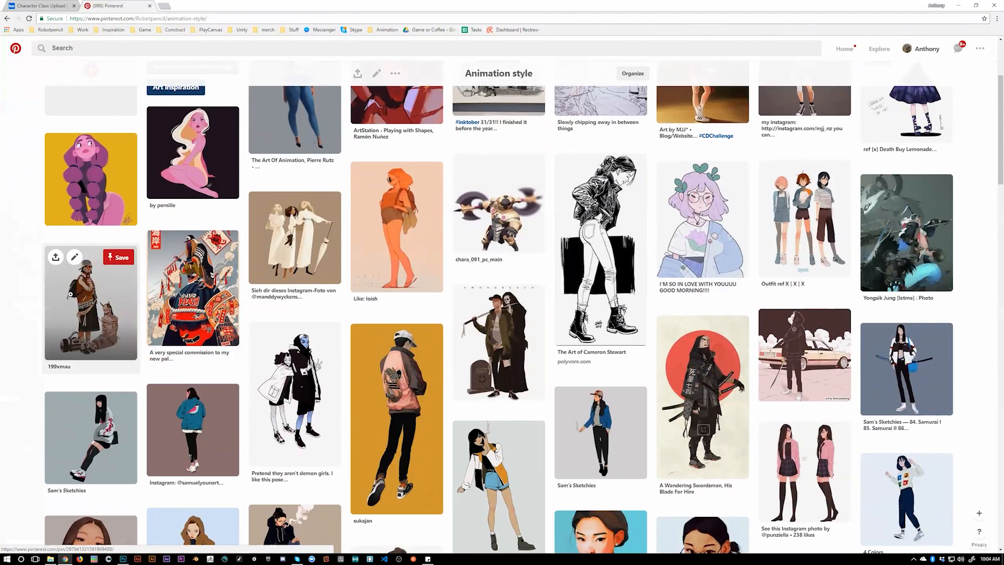
left_click(71, 293)
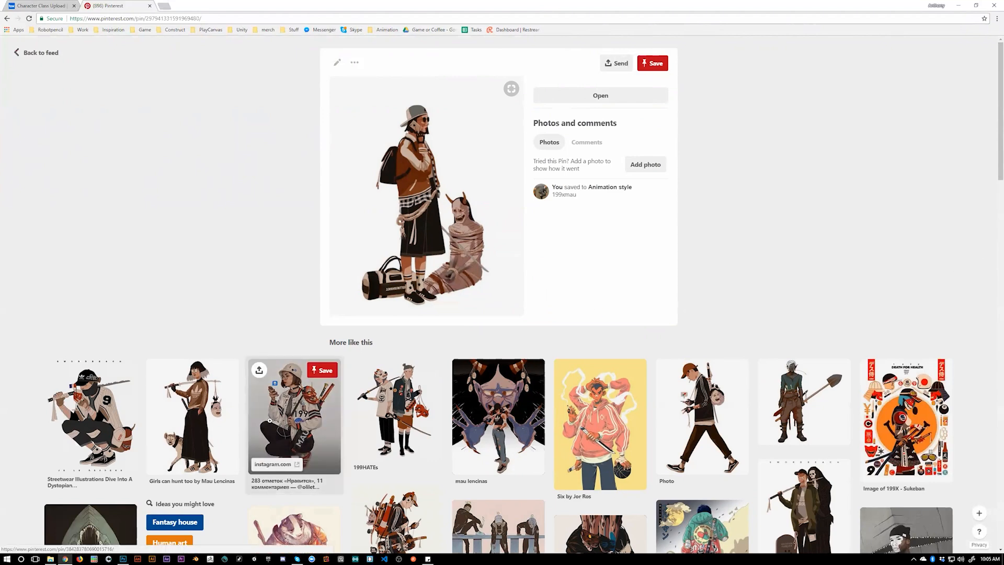
left_click(269, 420)
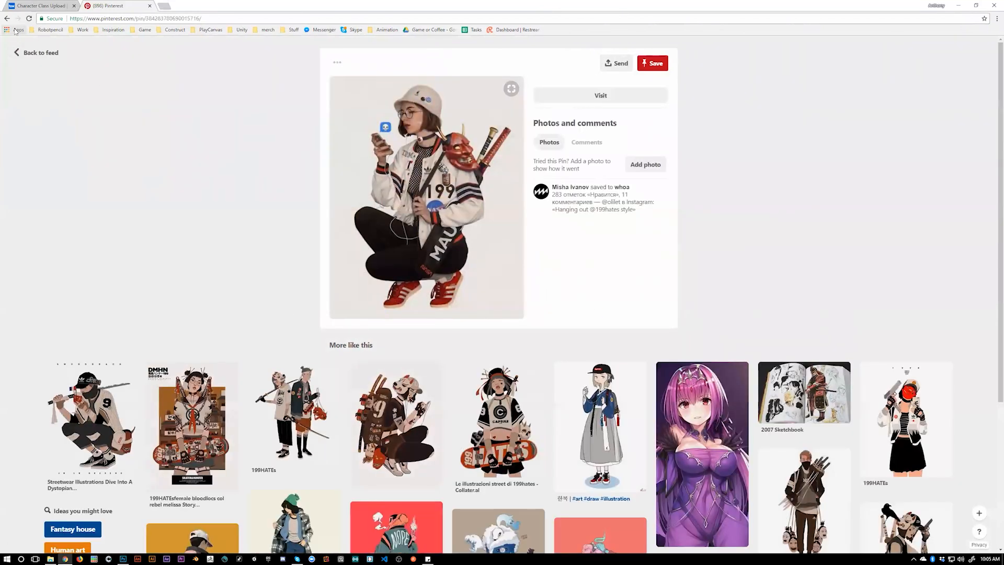
left_click(7, 19)
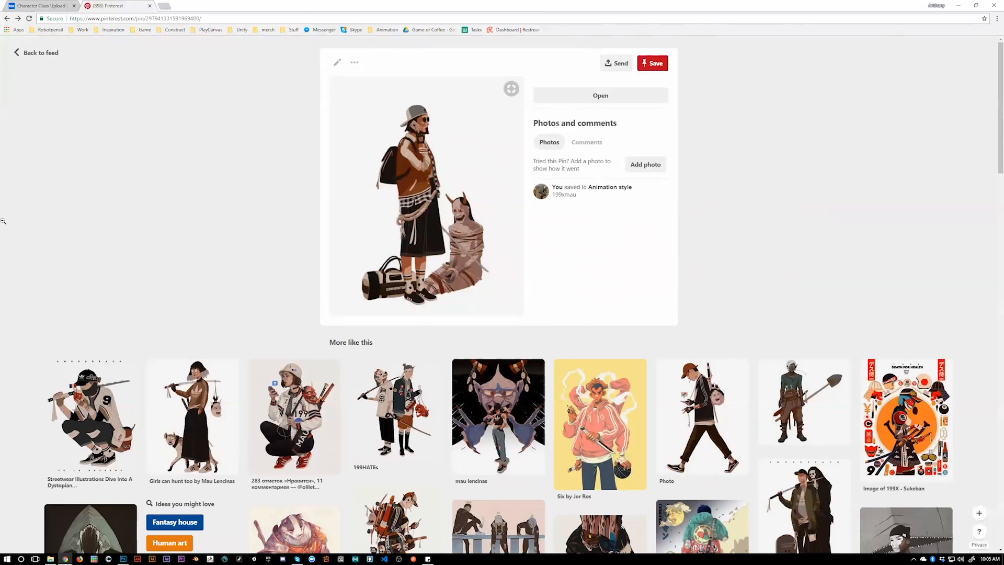
left_click(36, 52)
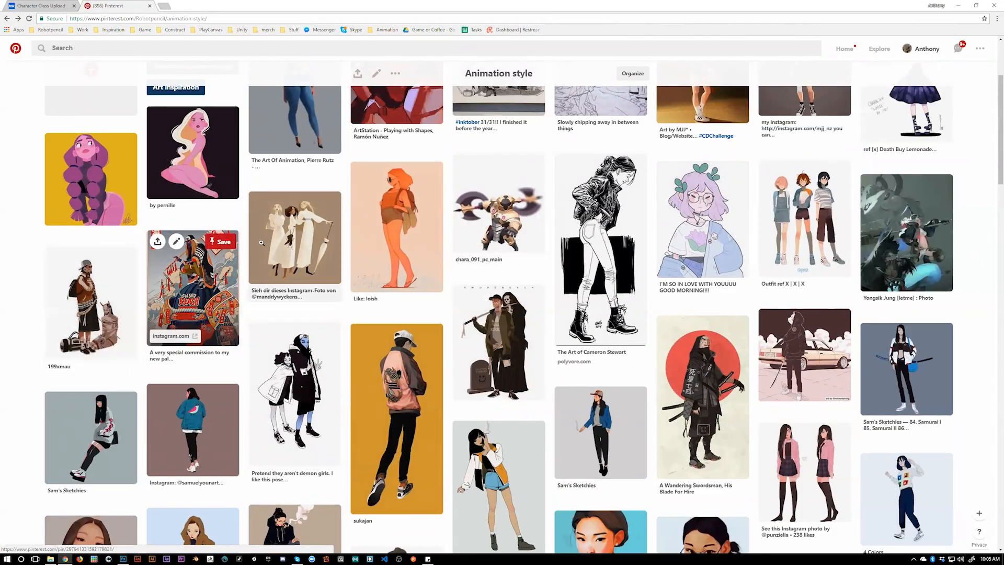
- Browse the rest of the Animation style board and view the pin of stylized black-and-white characters
scroll(463, 308, "down", 2)
scroll(464, 308, "down", 7)
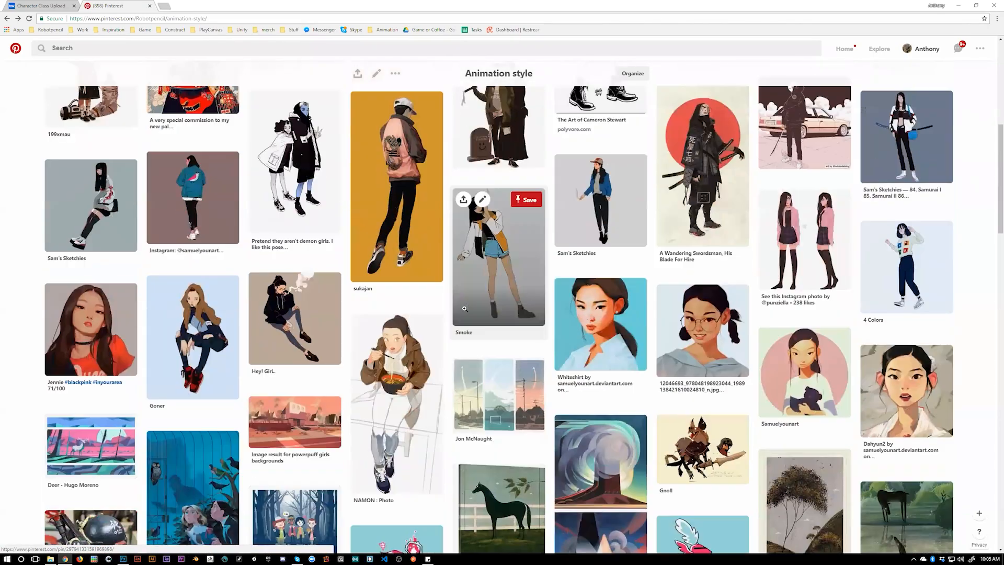
scroll(465, 311, "down", 3)
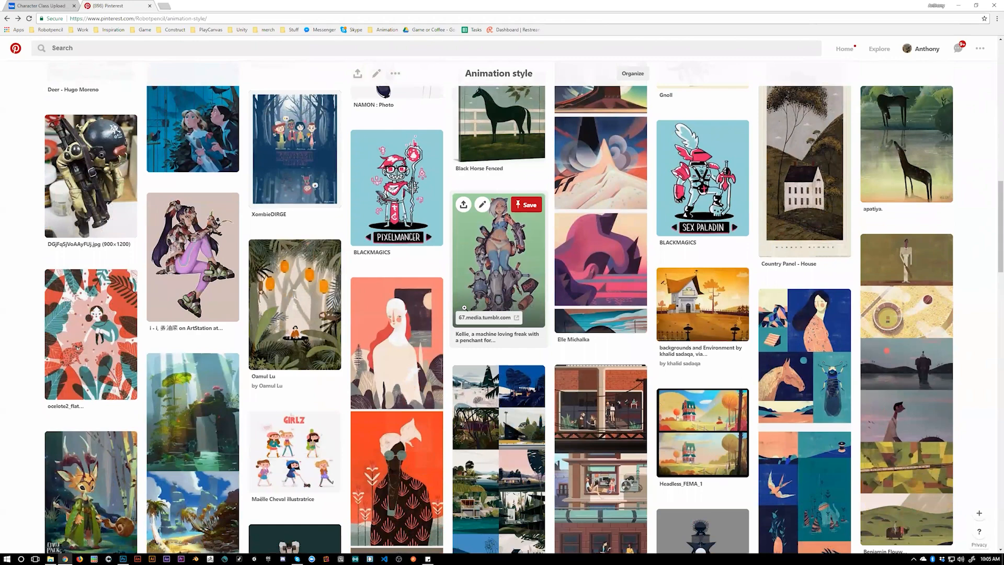
scroll(463, 308, "down", 4)
scroll(463, 308, "down", 4)
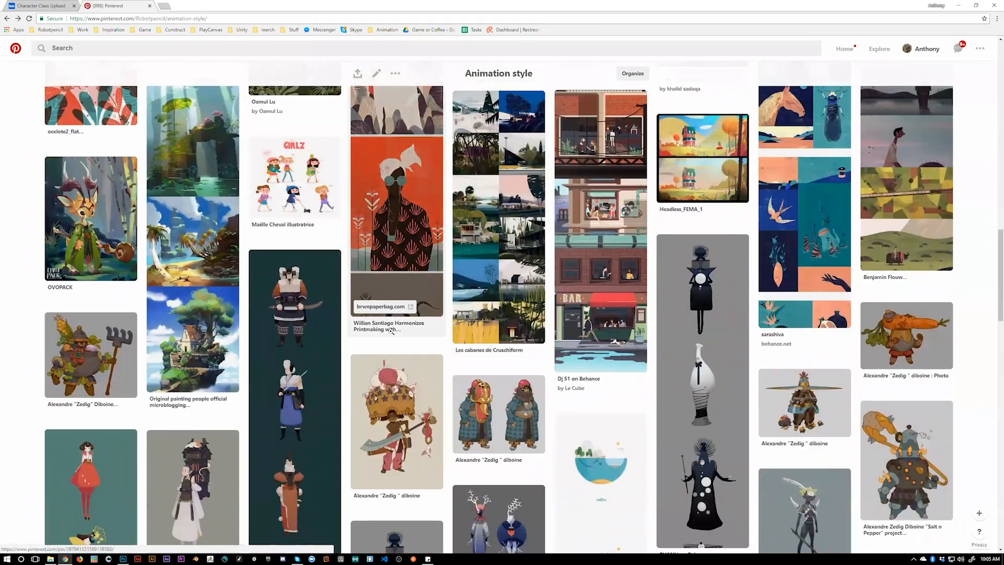
left_click(715, 320)
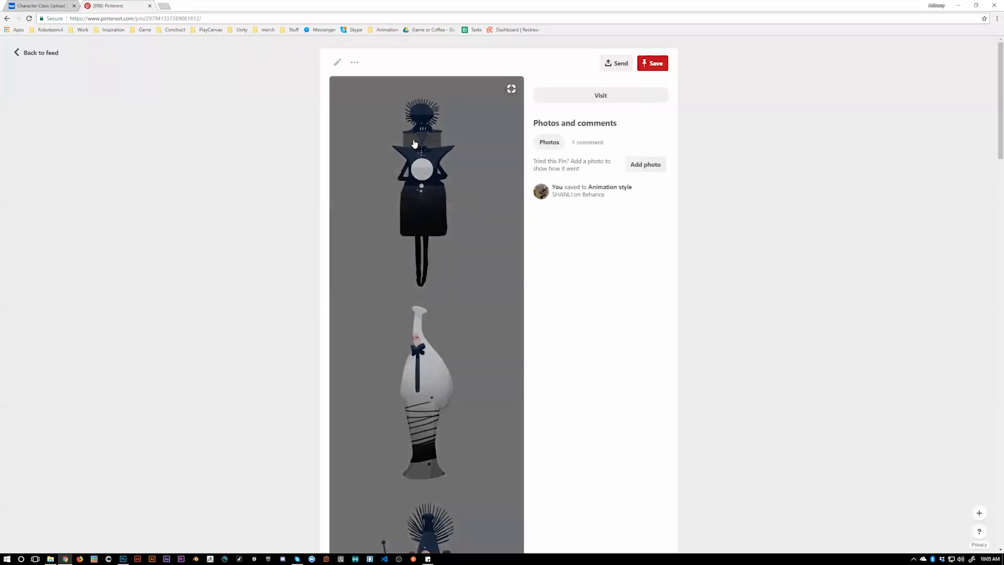
left_click(6, 18)
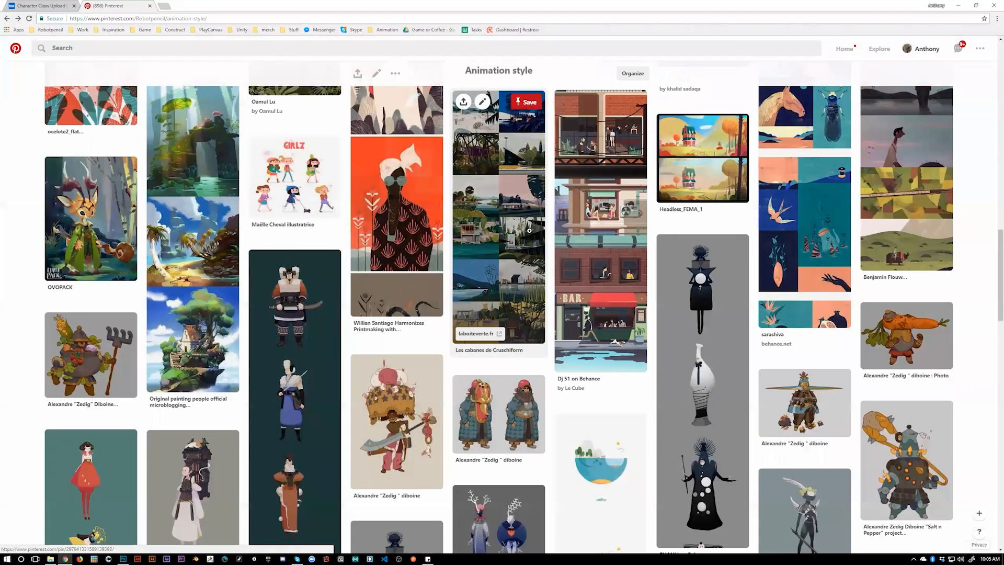
scroll(530, 233, "up", 11)
scroll(534, 272, "up", 10)
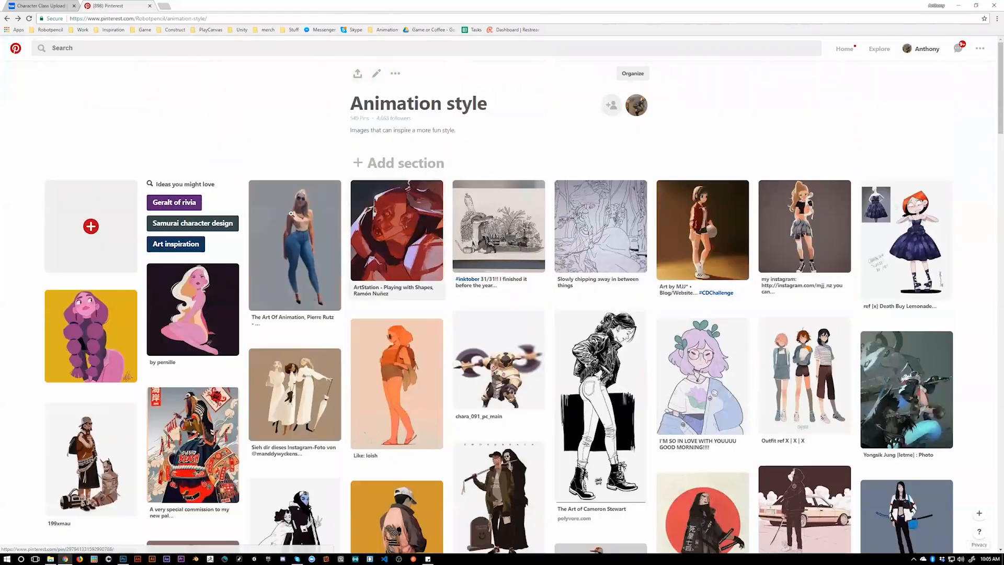
- View the pin of the stylized woman in blue jeans, and return to the board
left_click(325, 256)
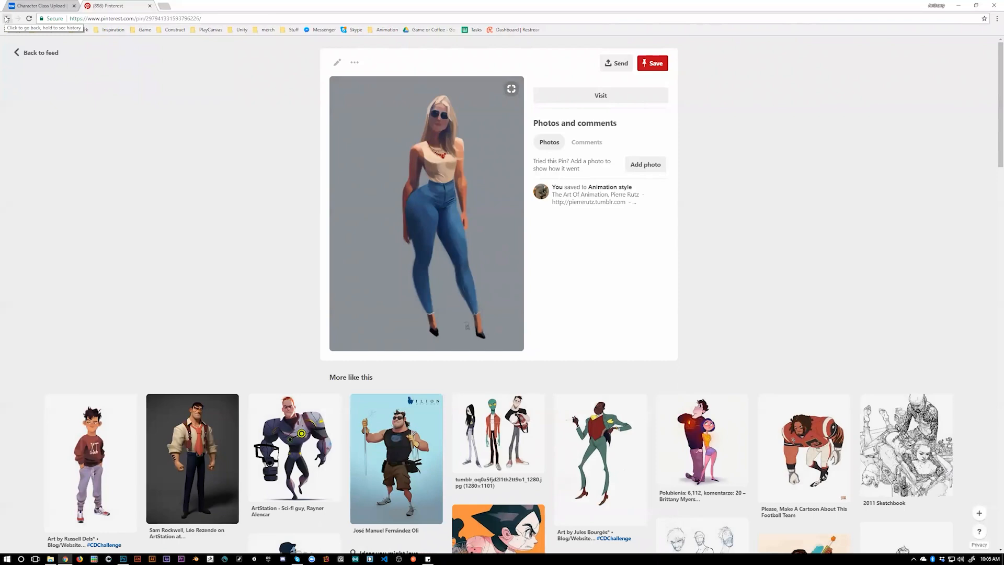
double_click(178, 19)
left_click(178, 19)
left_click(223, 200)
key("alt+Left")
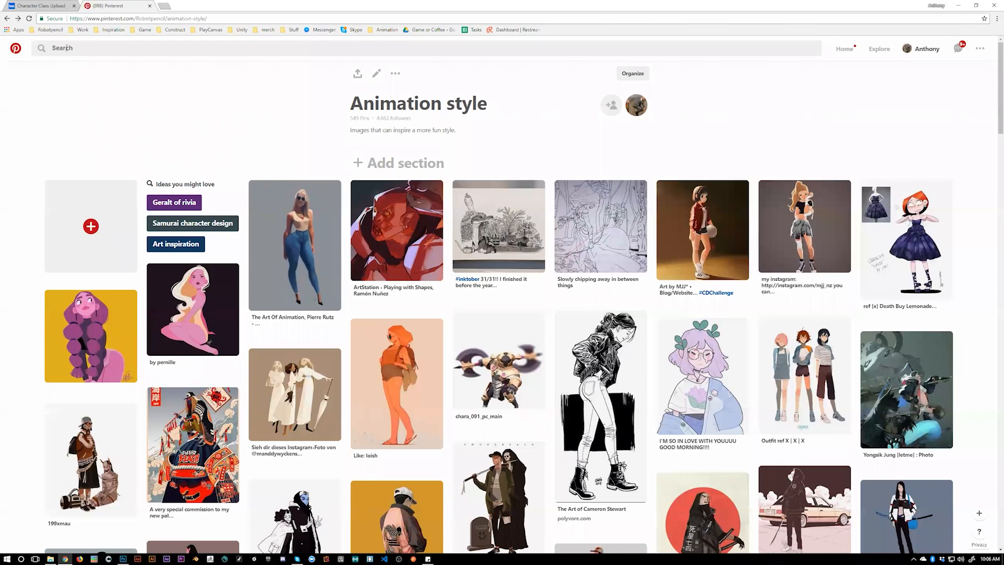
- Search Pinterest for "dave rapoza ninja turtles" and view the realistic portrait of the blue-masked turtle
left_click(67, 48)
type("dave rapoza ninja")
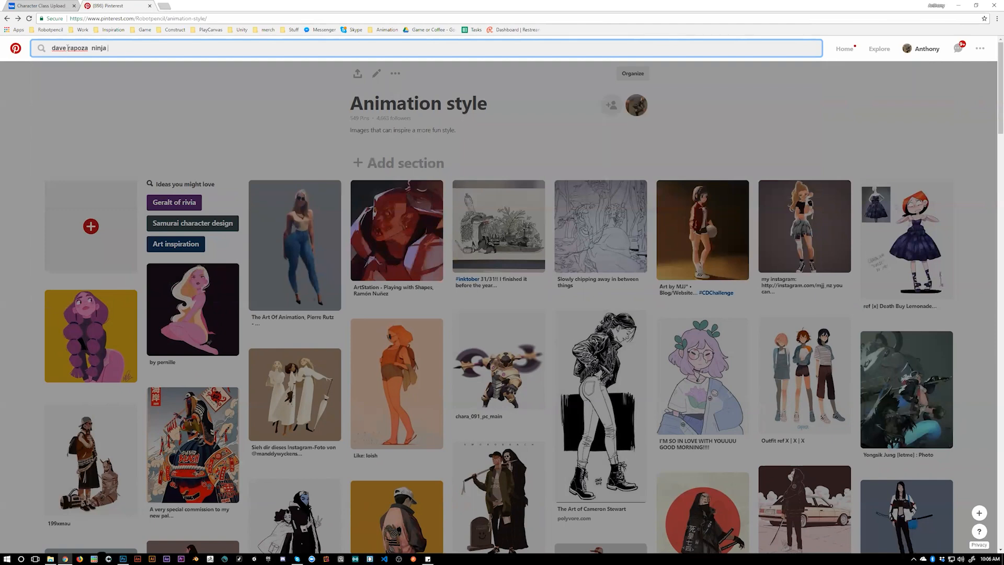
type(" turtles")
key("Return")
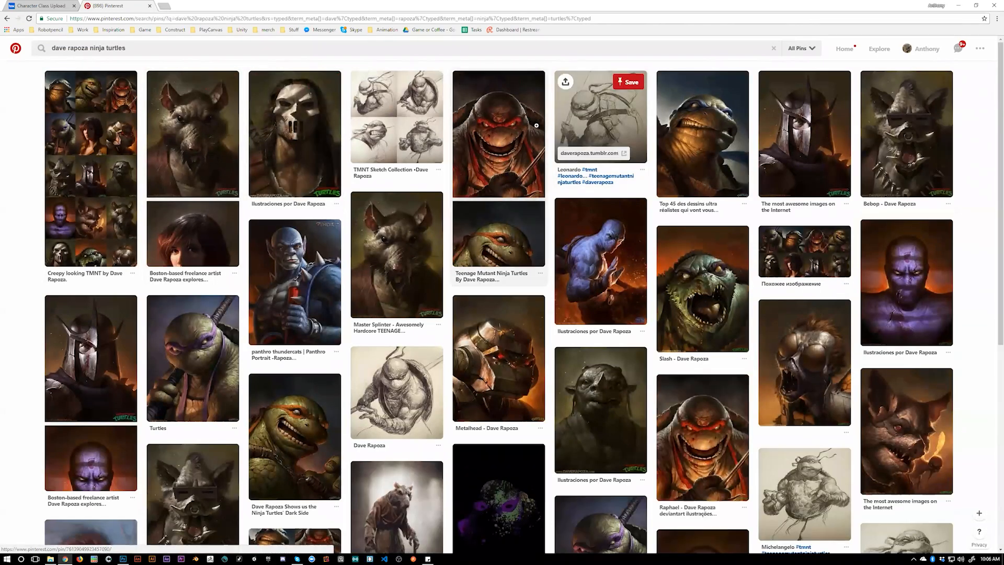
left_click(712, 153)
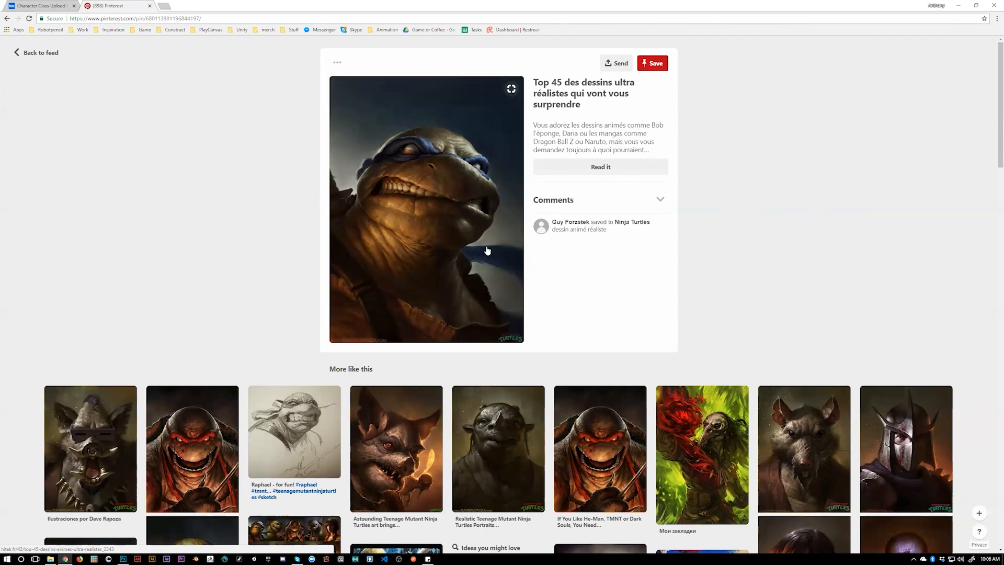
left_click(7, 19)
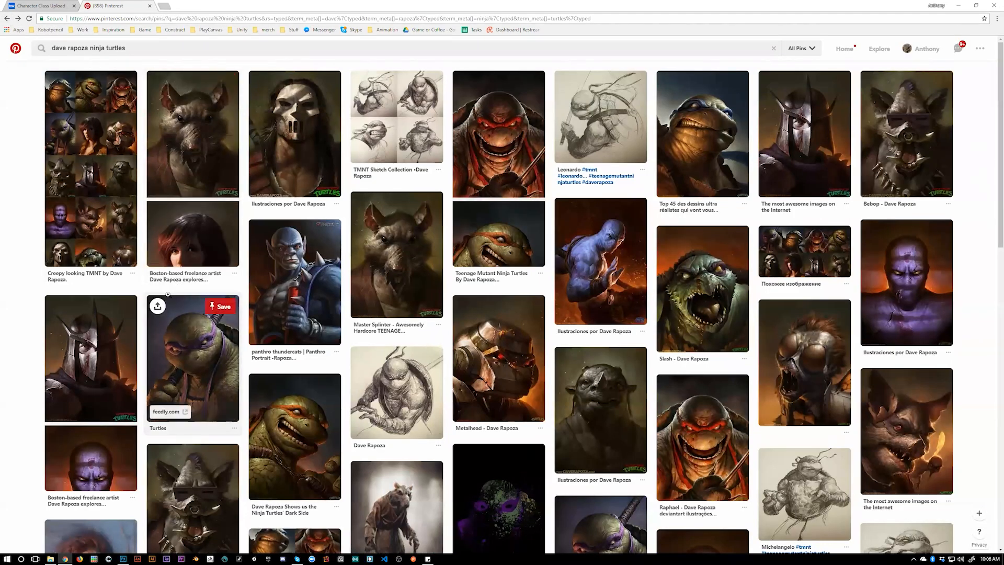
- Search Pinterest for "ninja turtles" and browse the different drawing styles among the pins
left_click(132, 47)
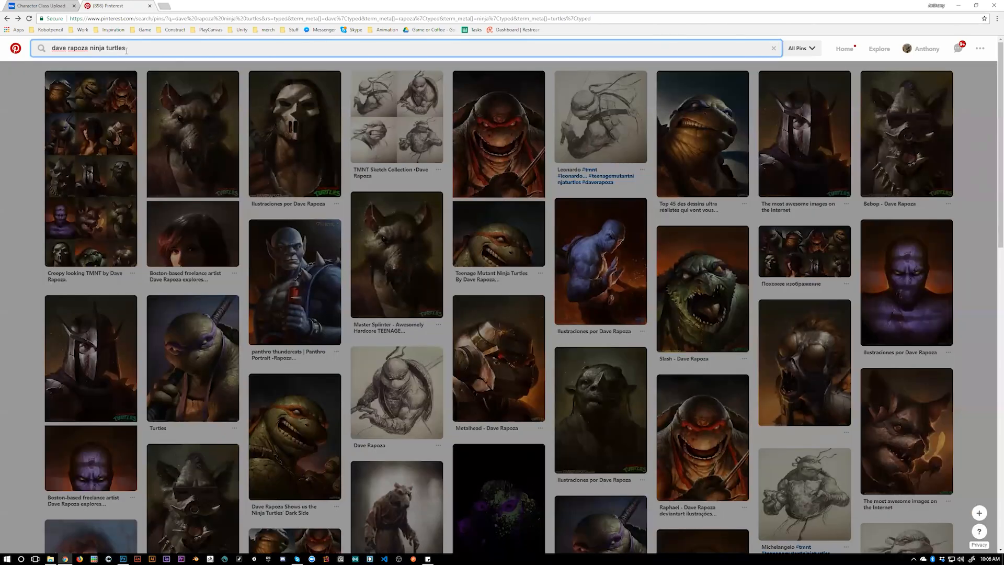
key("ctrl+a")
type("ninja turtles")
key("Return")
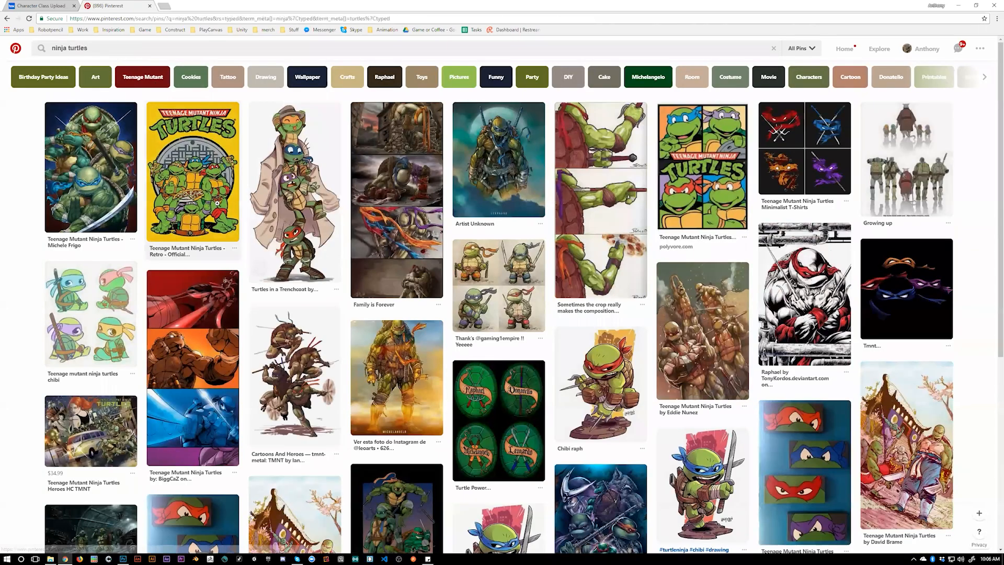
scroll(621, 341, "down", 1)
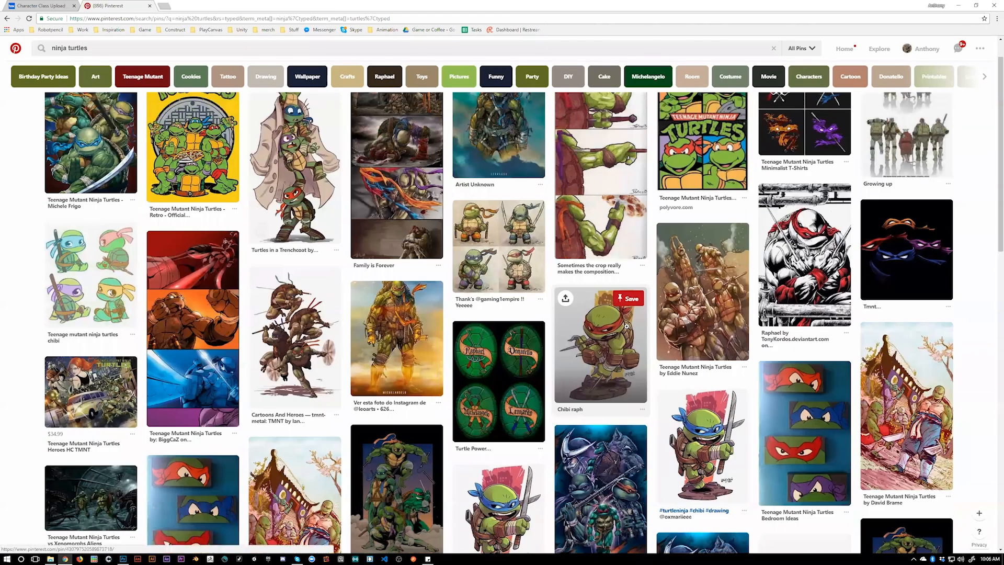
scroll(625, 332, "down", 4)
scroll(626, 327, "down", 3)
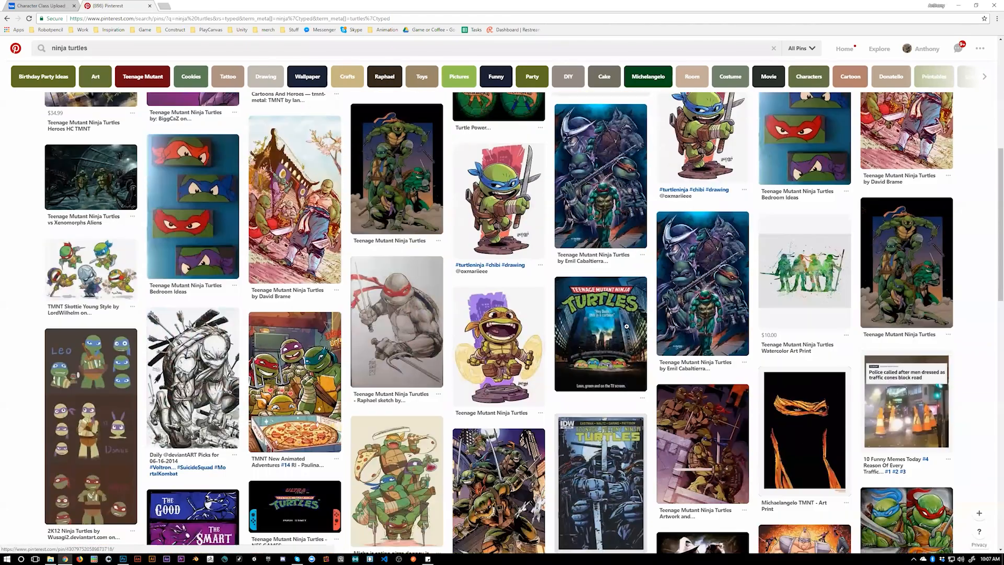
scroll(627, 326, "down", 4)
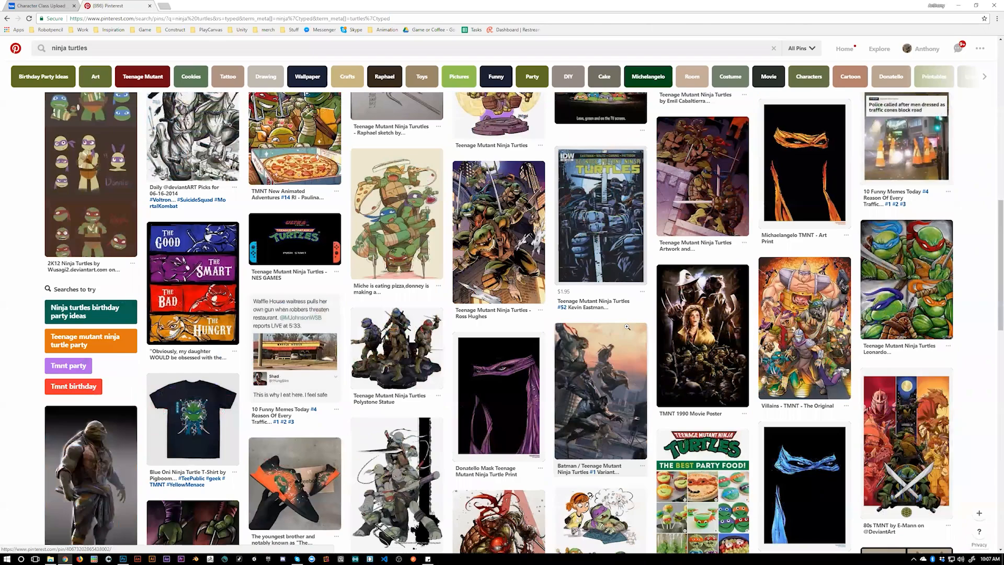
scroll(626, 327, "down", 5)
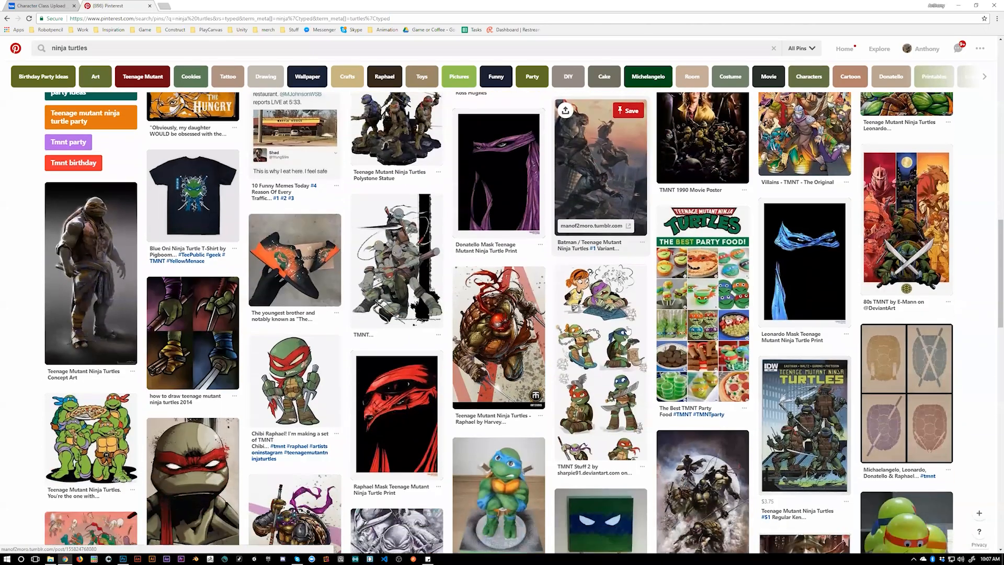
scroll(627, 326, "down", 3)
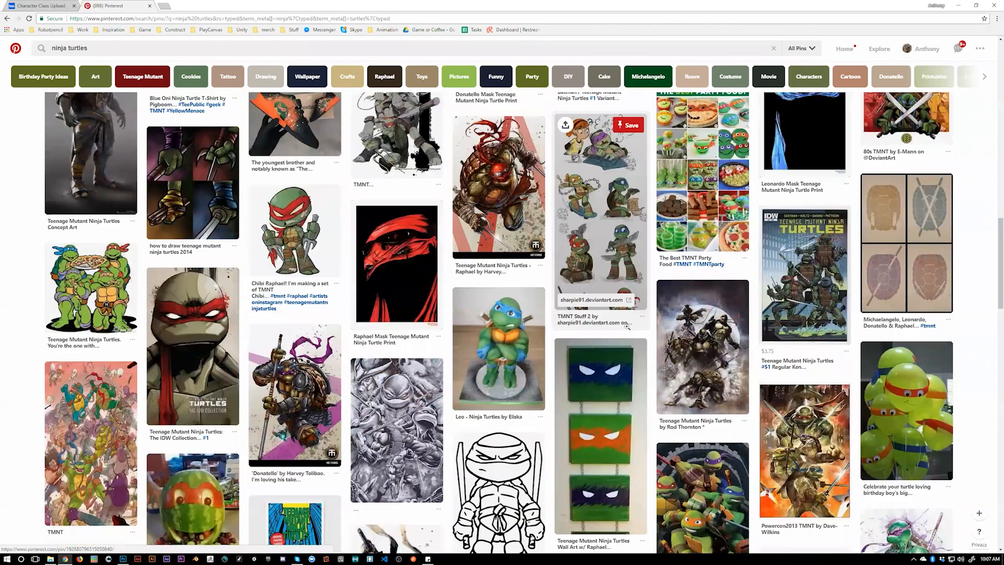
scroll(627, 327, "down", 3)
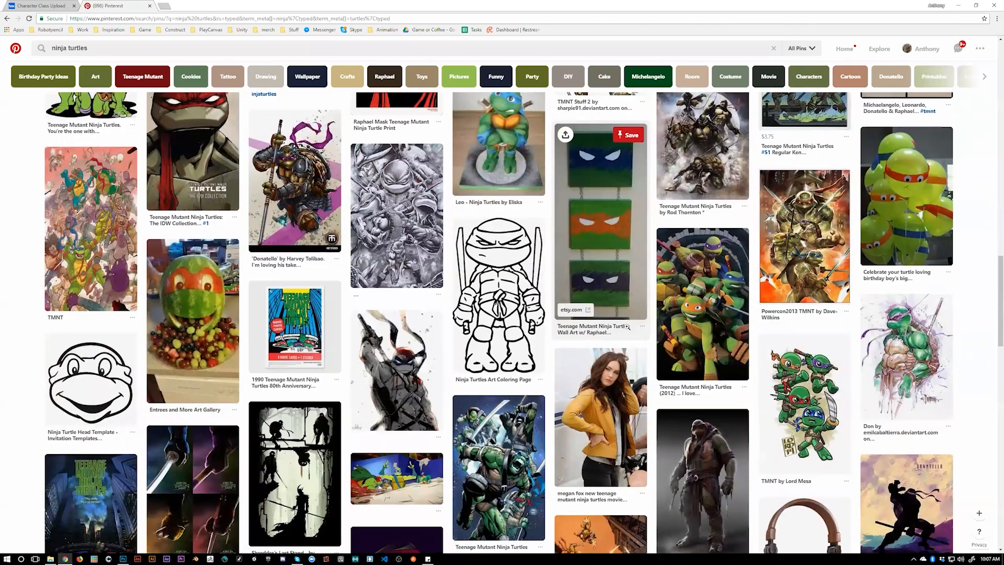
- Examine further "ninja turtles" pins to compare cartoon, comic and realistic renderings of the characters
scroll(627, 327, "down", 2)
scroll(626, 327, "down", 2)
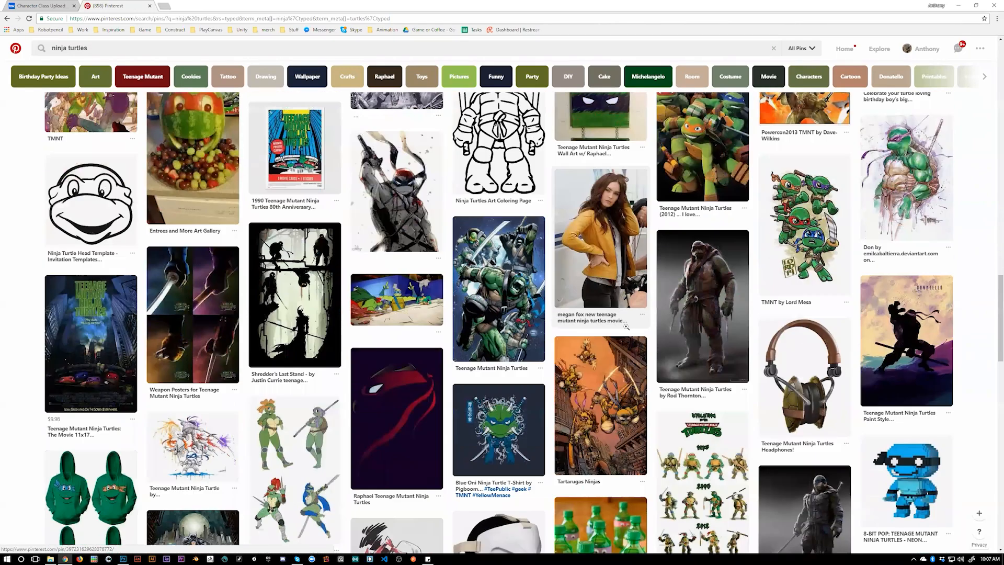
scroll(626, 326, "down", 3)
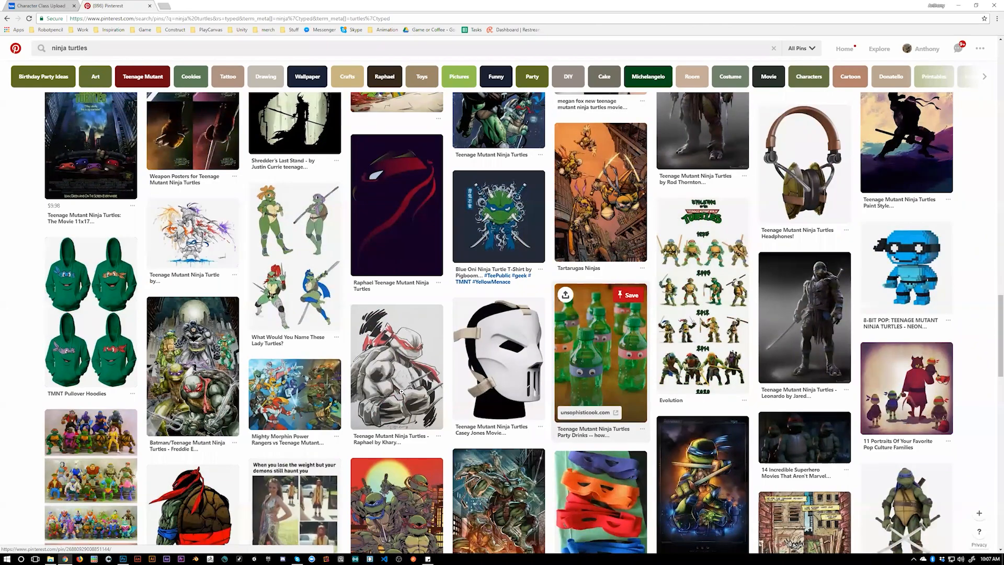
scroll(399, 391, "down", 4)
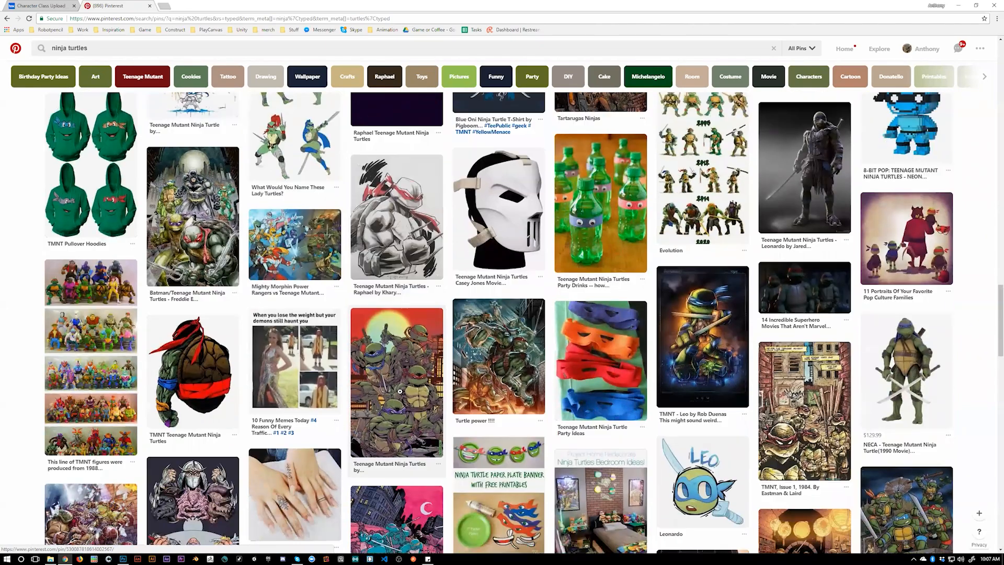
scroll(400, 392, "down", 3)
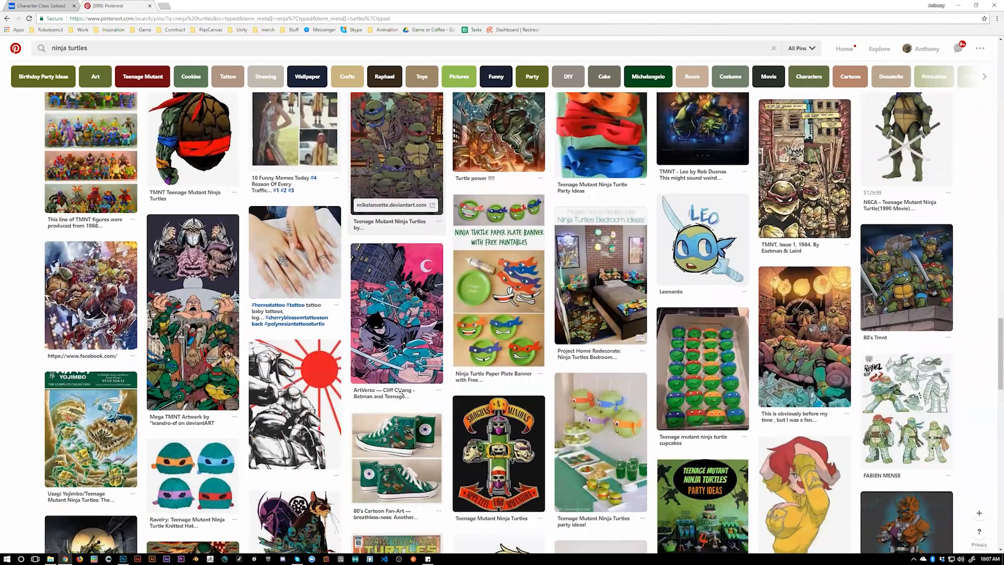
scroll(400, 391, "down", 5)
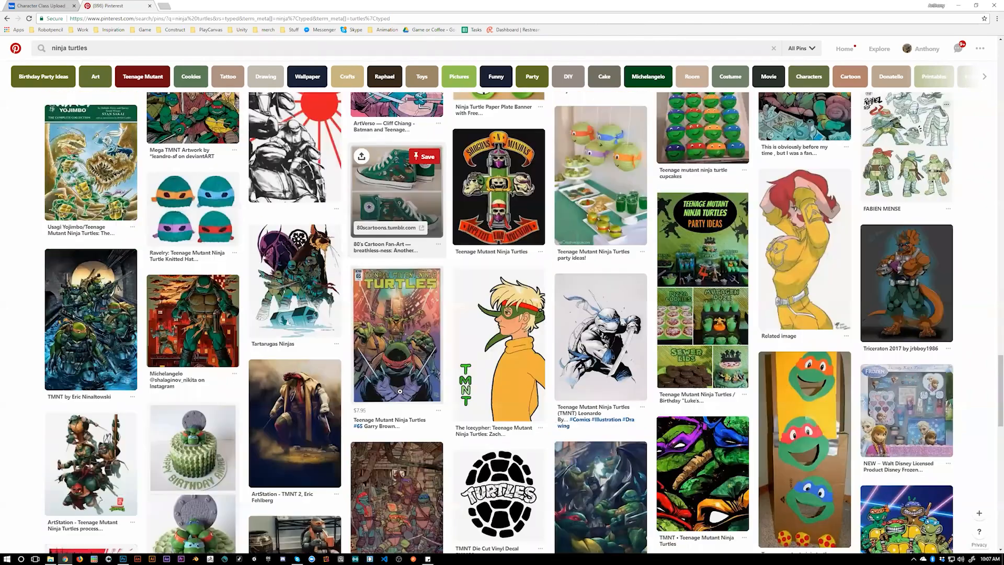
scroll(400, 391, "down", 3)
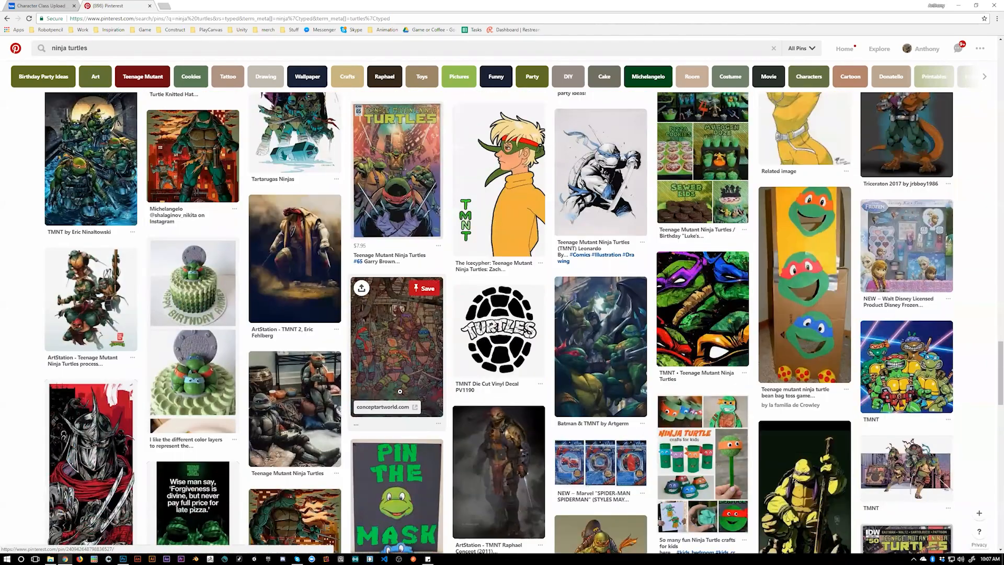
scroll(400, 391, "down", 2)
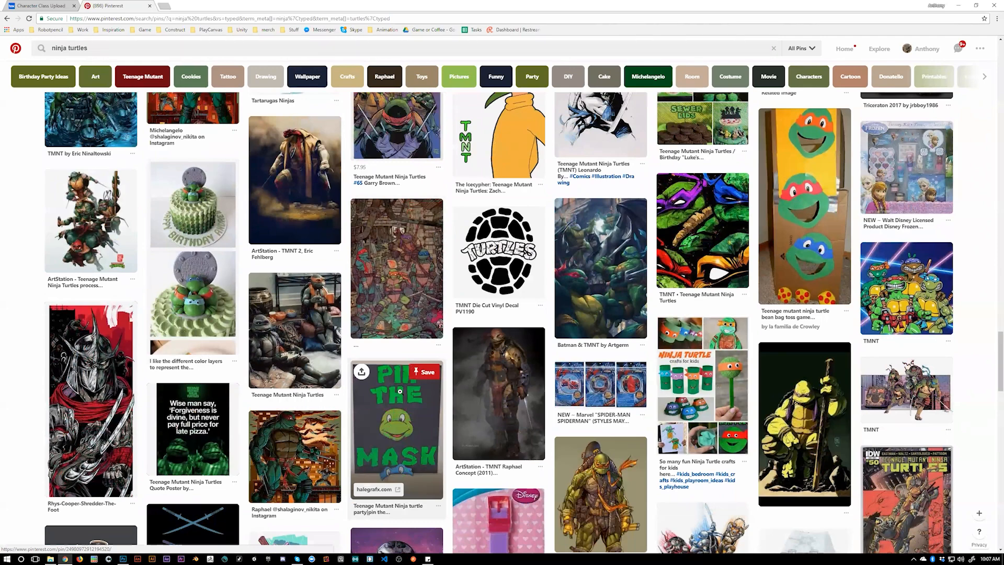
scroll(400, 391, "down", 2)
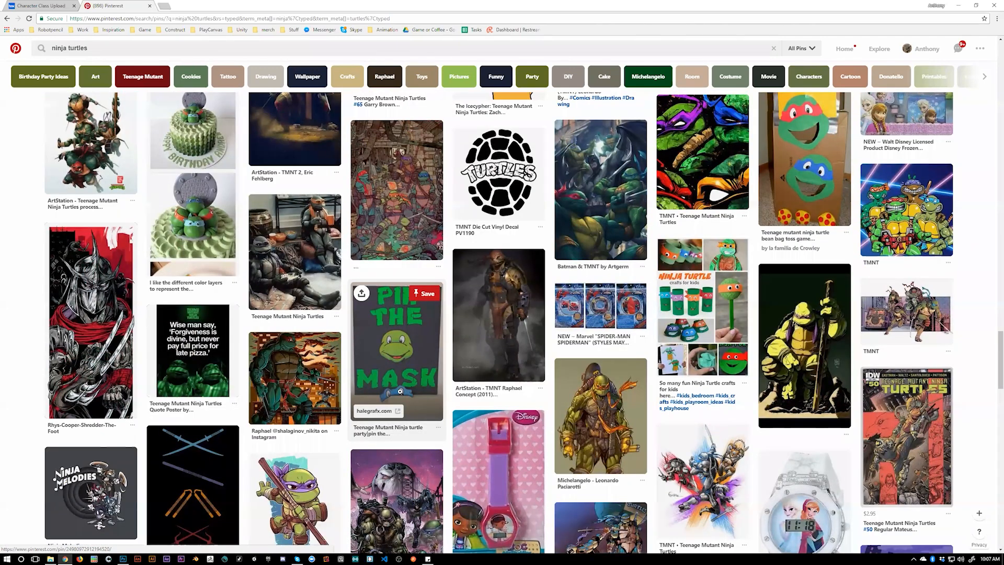
- View the TMNT Raphael Concept pin, browse its related pins, and return to the search results
left_click(499, 303)
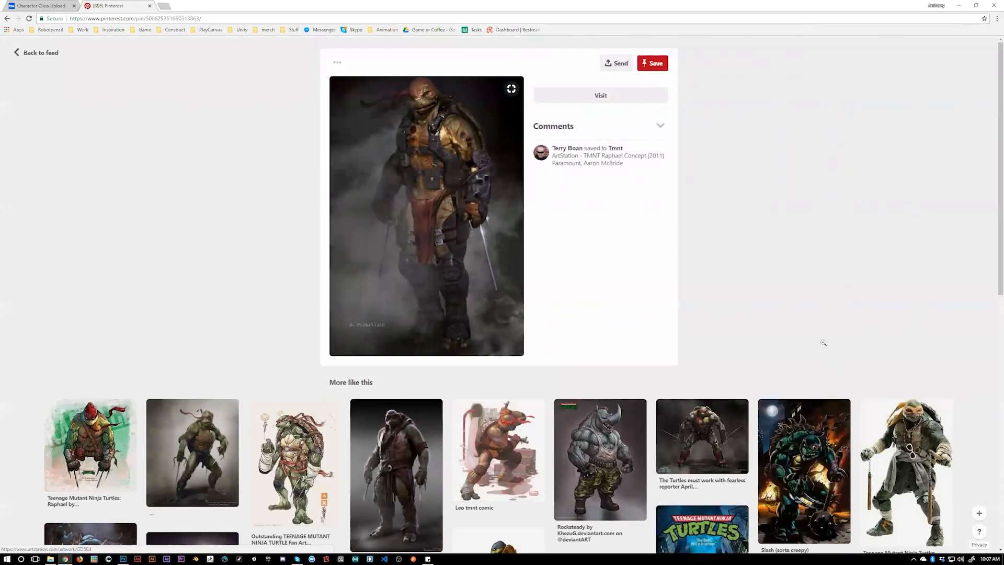
scroll(823, 342, "down", 5)
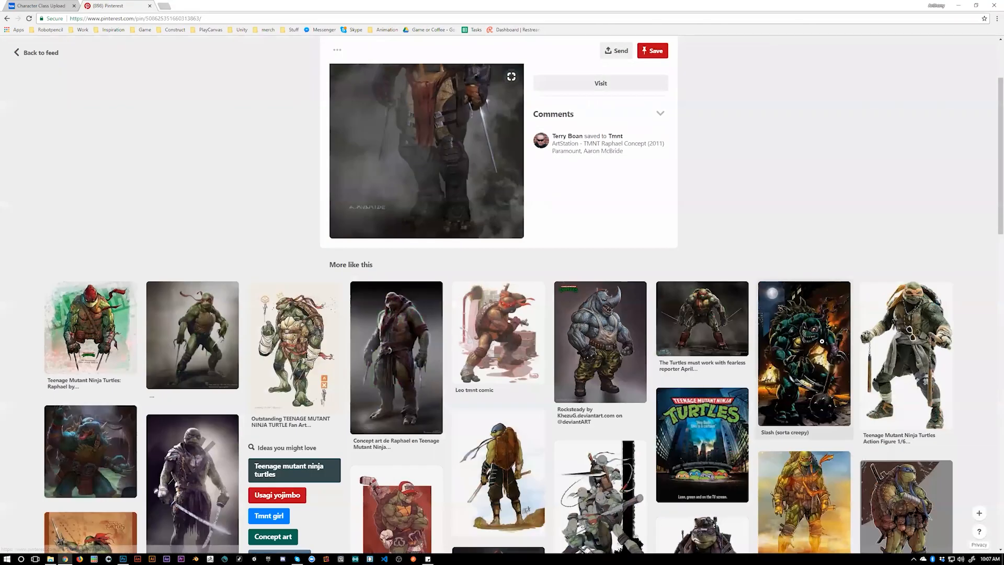
scroll(821, 341, "down", 3)
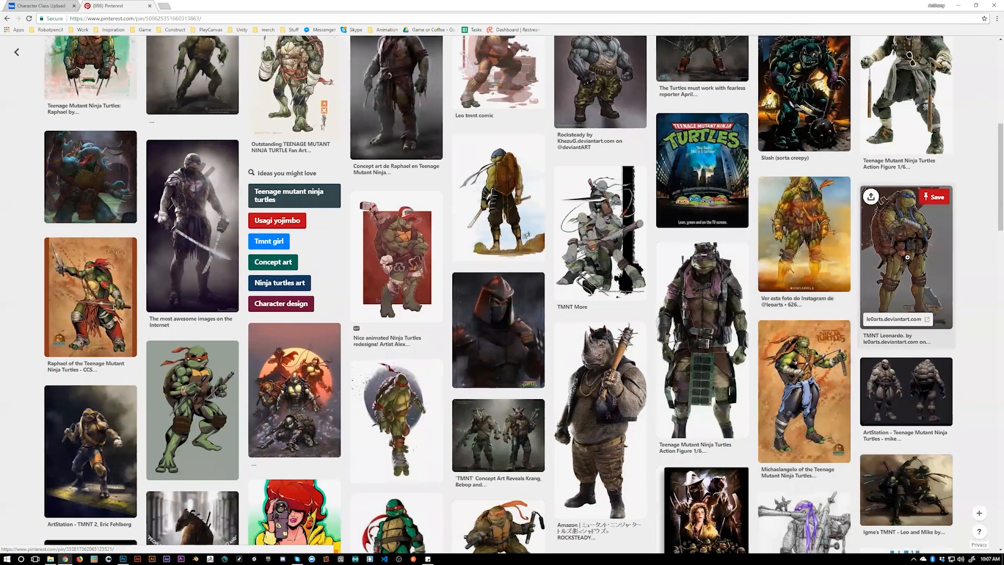
scroll(907, 257, "down", 4)
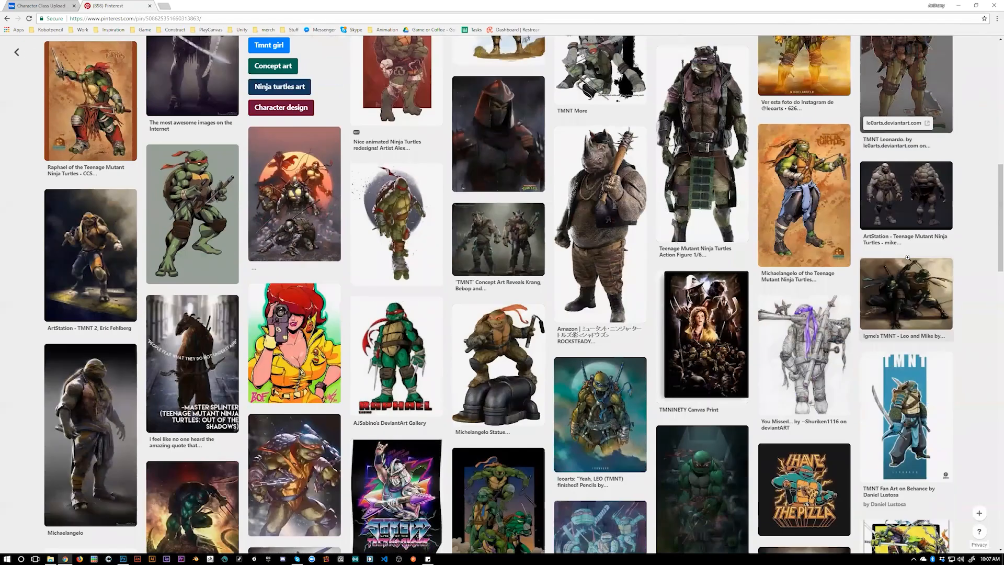
scroll(907, 257, "down", 3)
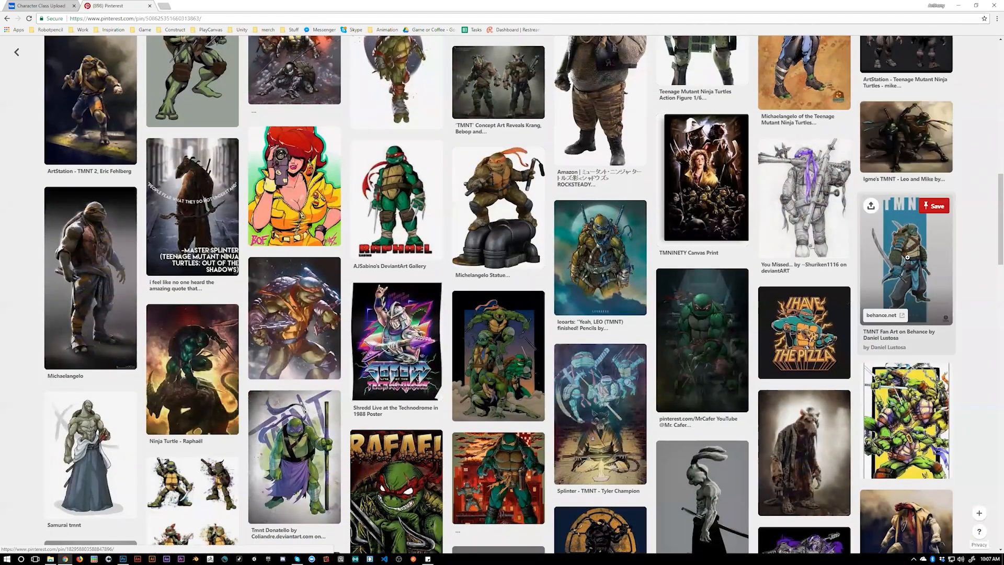
scroll(907, 257, "up", 10)
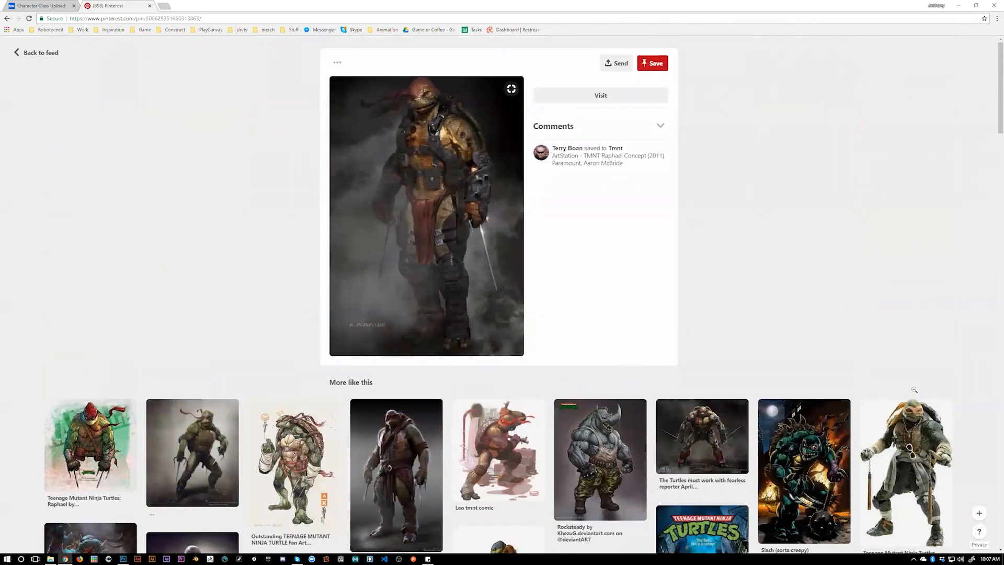
left_click(37, 53)
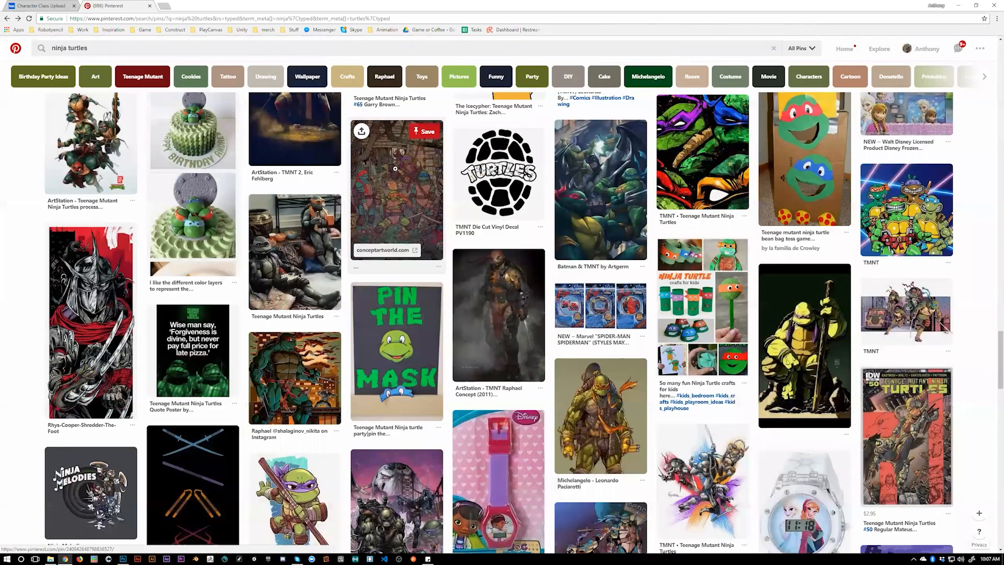
- Open the secret board Examples-Folder from the profile's board overview
left_click(16, 48)
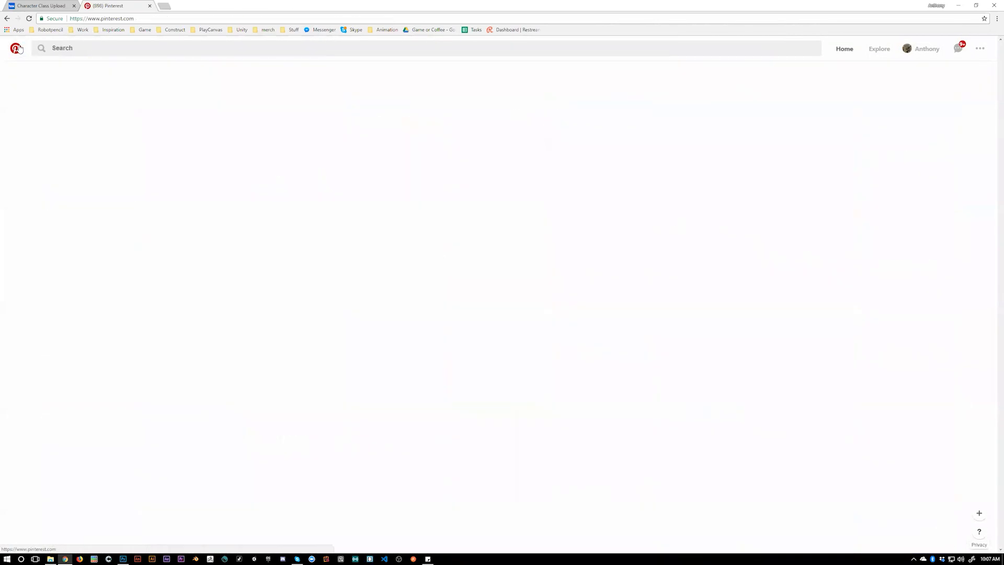
left_click(939, 48)
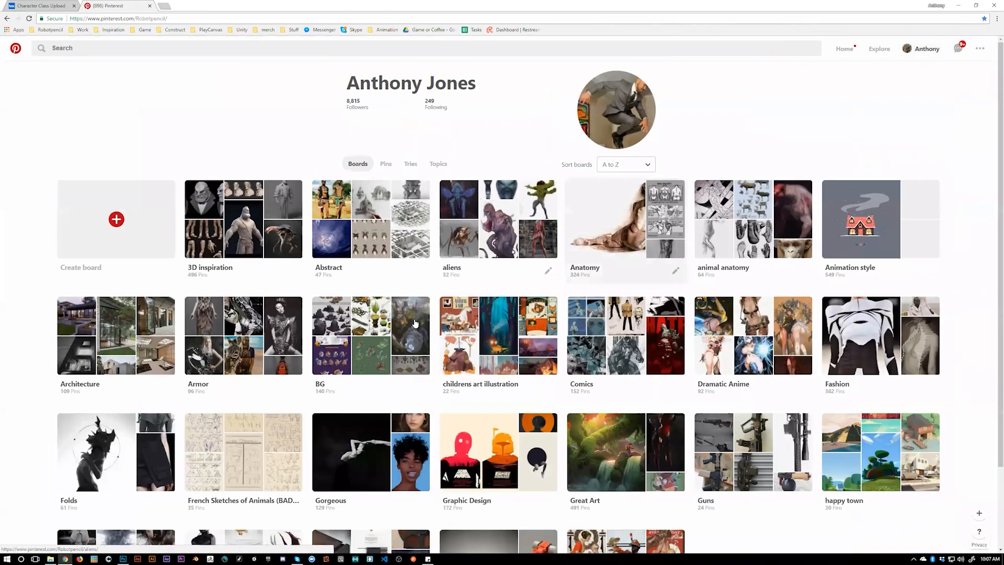
scroll(415, 318, "down", 12)
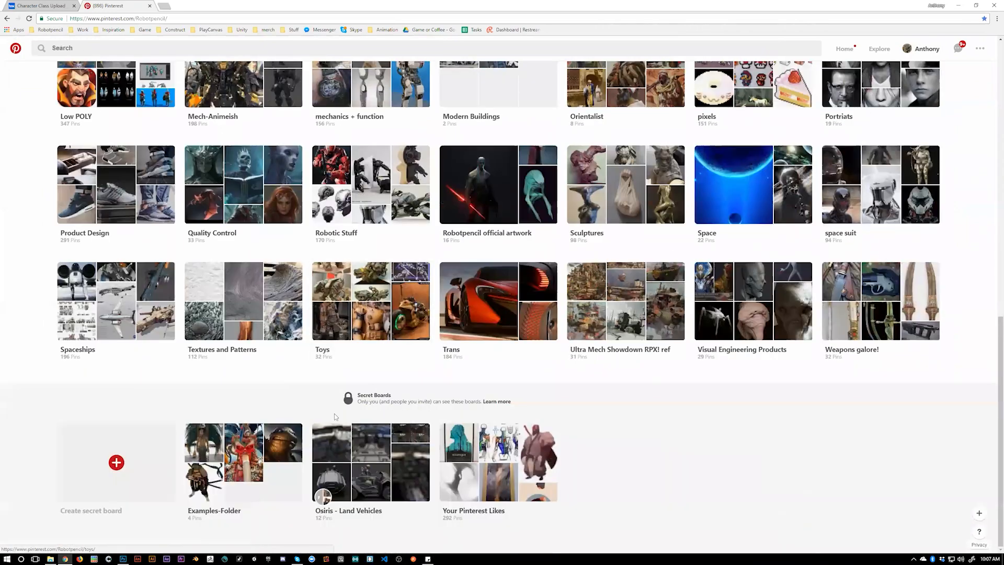
left_click(262, 444)
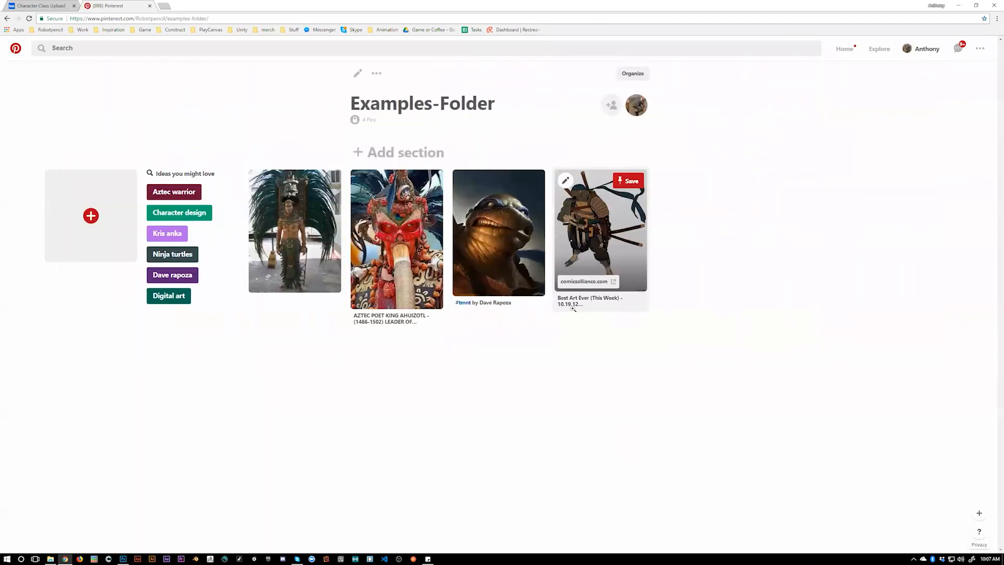
- View the stylized blue-masked turtle pin and two related purple-masked turtle designs, and return to Examples-Folder
left_click(573, 306)
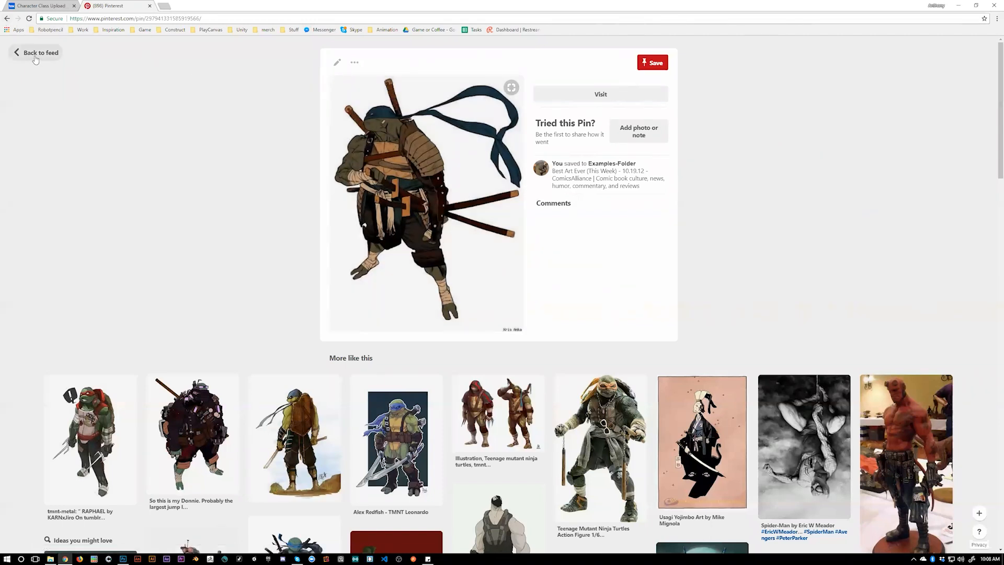
left_click(205, 413)
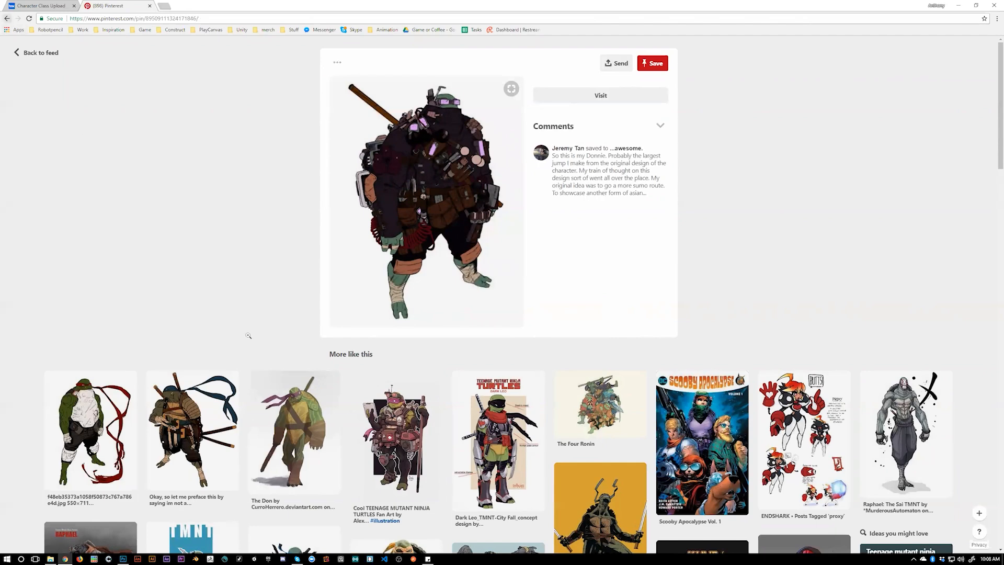
left_click(295, 431)
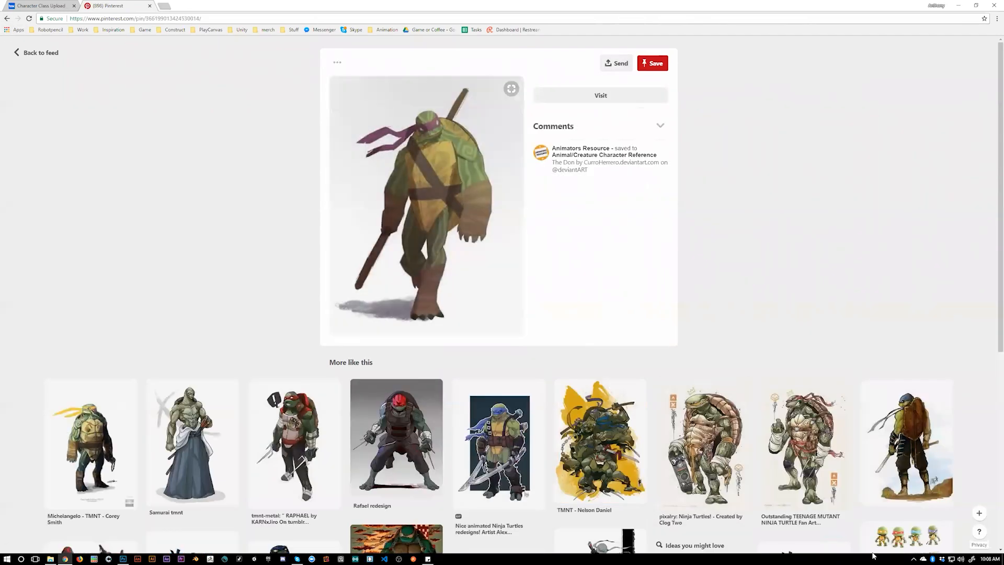
left_click(7, 19)
left_click(6, 19)
left_click(7, 19)
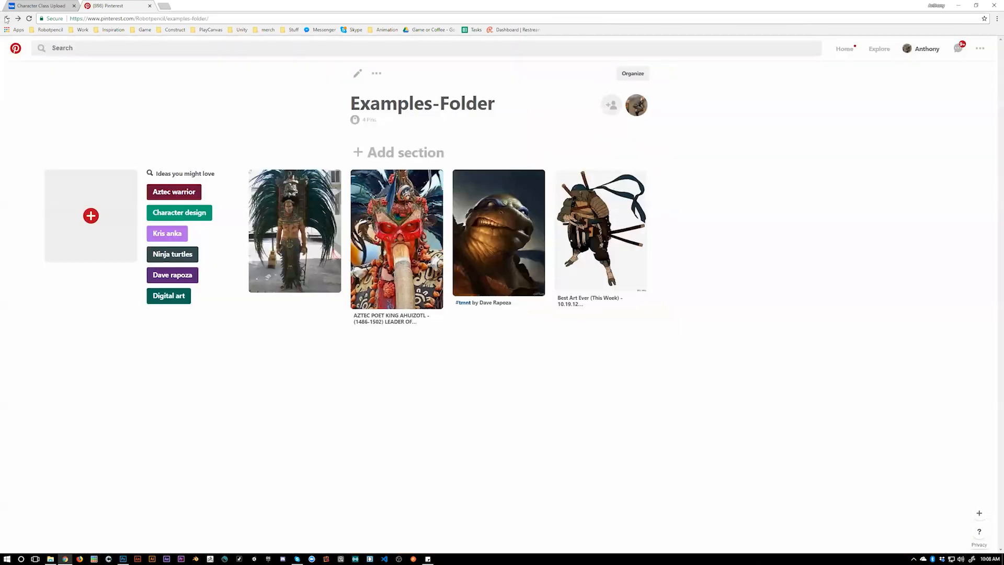
- Compare the realistic blue-masked turtle portrait with the stylized sword-carrying turtle from Examples-Folder
left_click(480, 229)
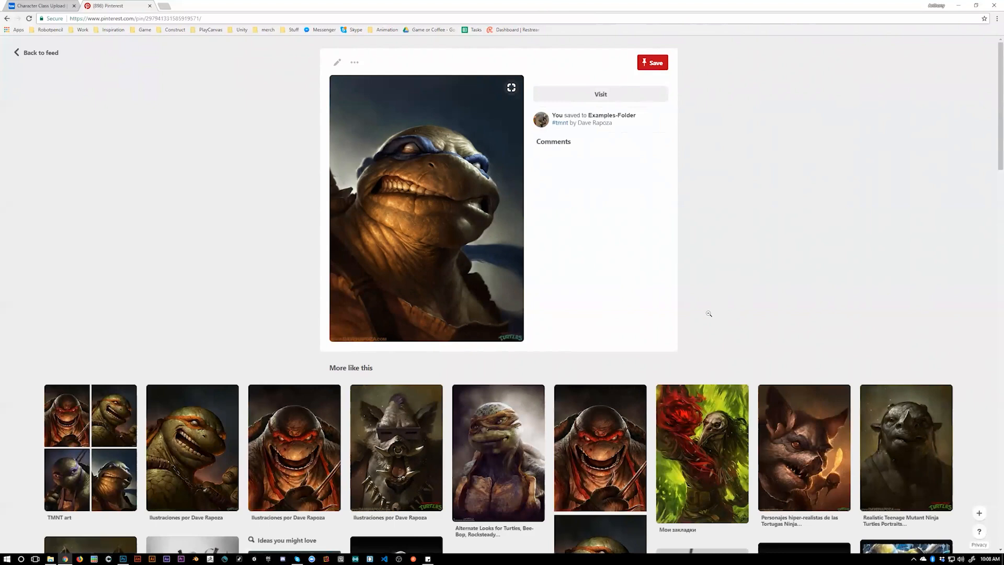
key("alt+Left")
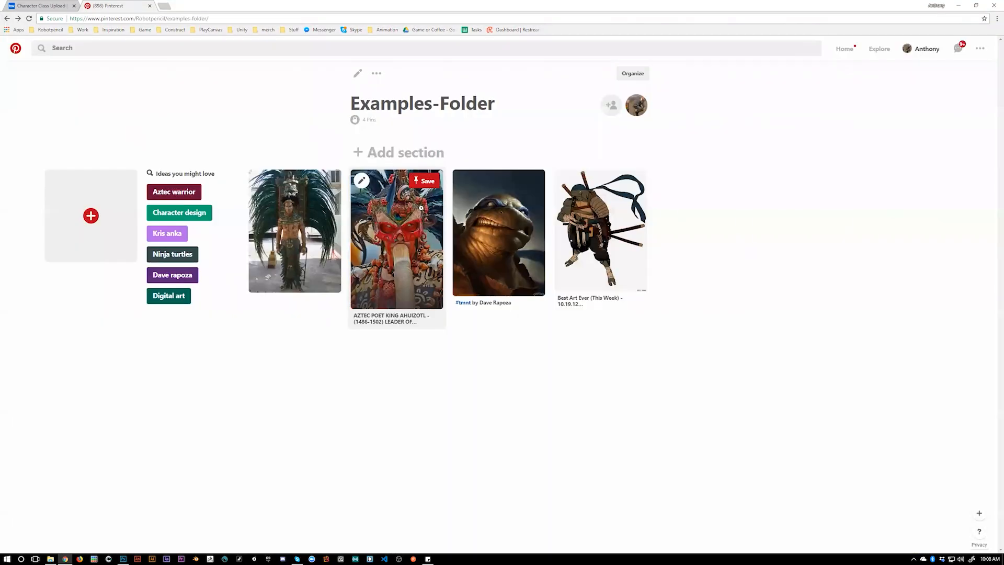
left_click(600, 230)
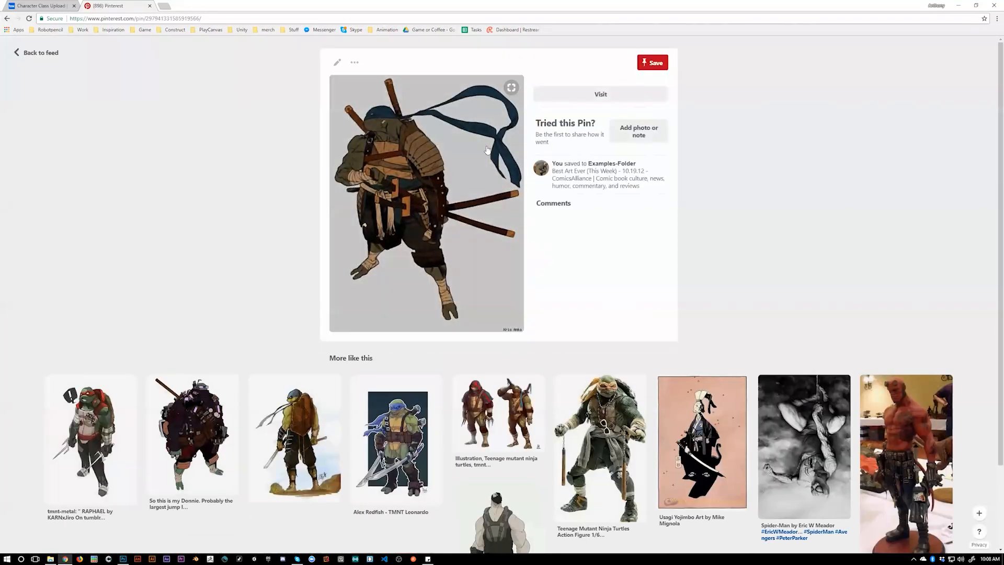
- Search Google for the artist's name plus "ninja turtle" and look over the image results
left_click(191, 19)
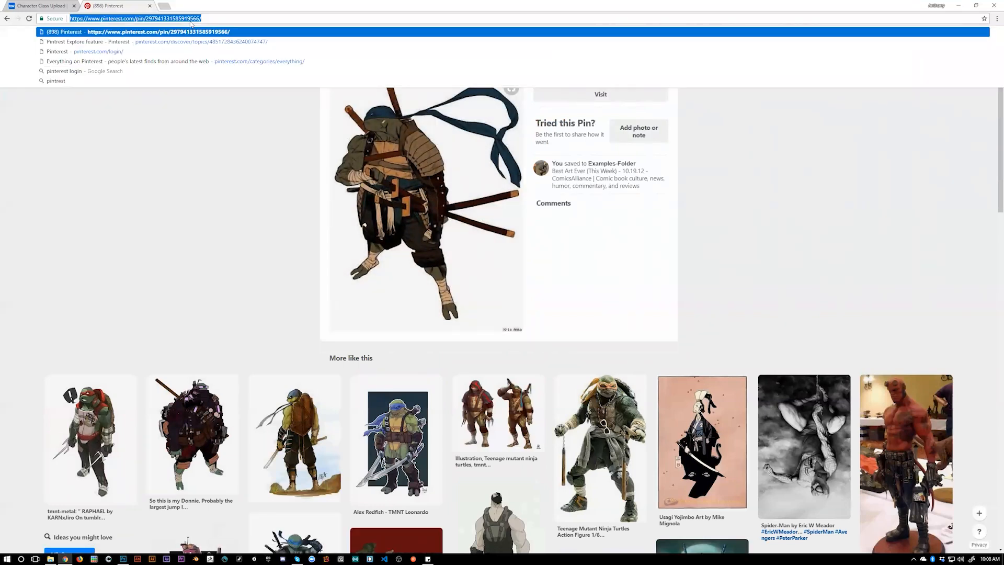
type("andrew do")
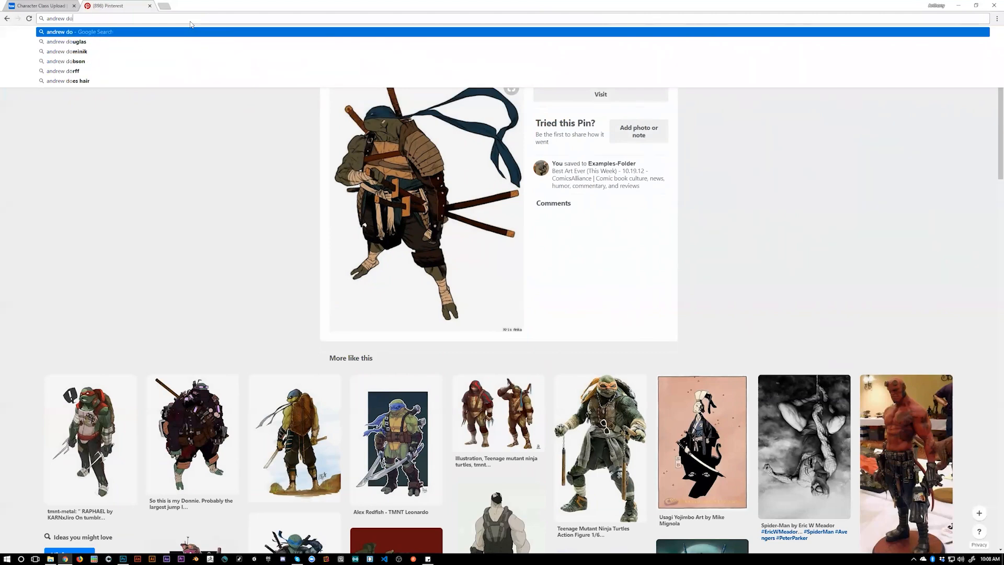
type("mo  ninja t")
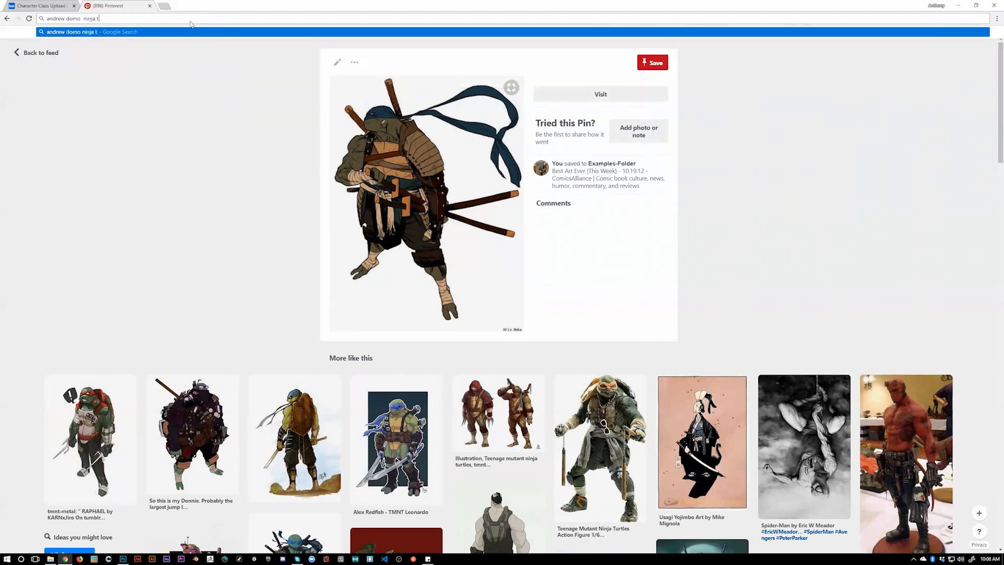
type("urtle")
key("Return")
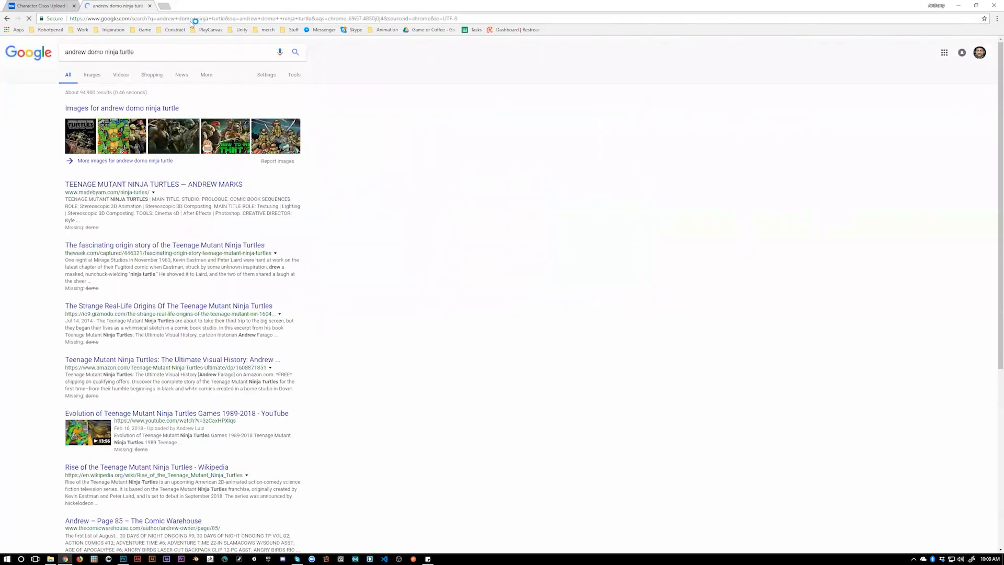
left_click(92, 75)
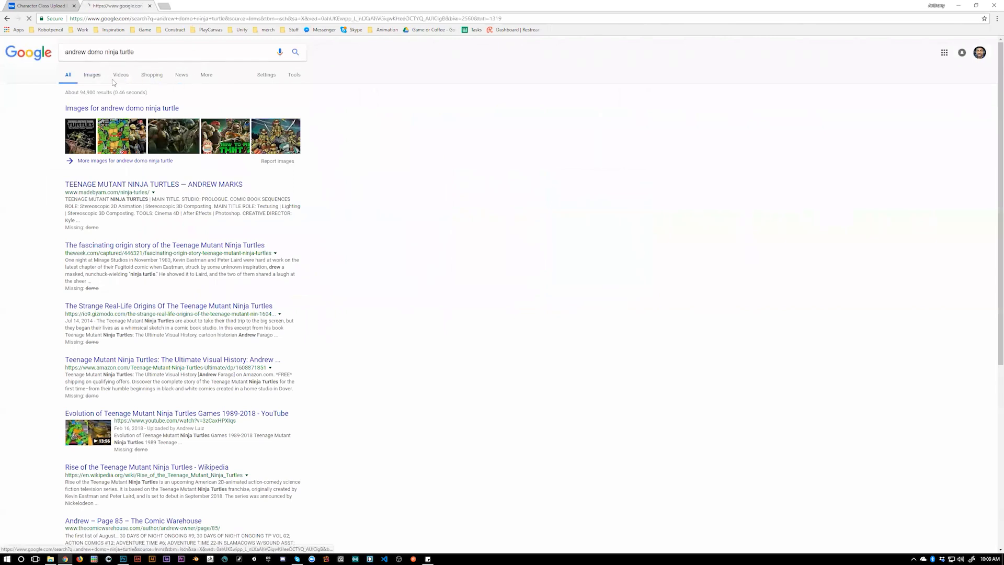
scroll(417, 220, "down", 2)
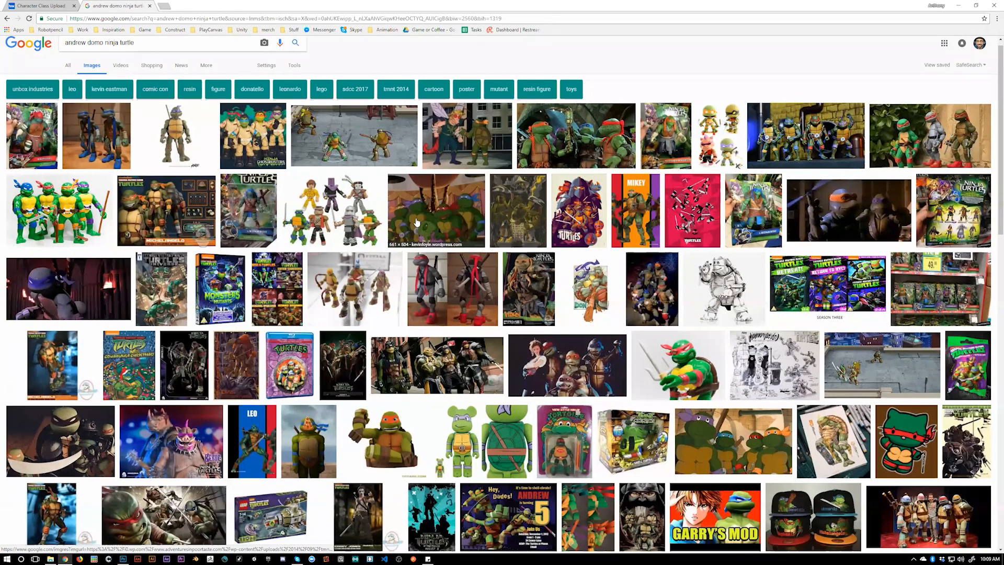
scroll(416, 220, "up", 2)
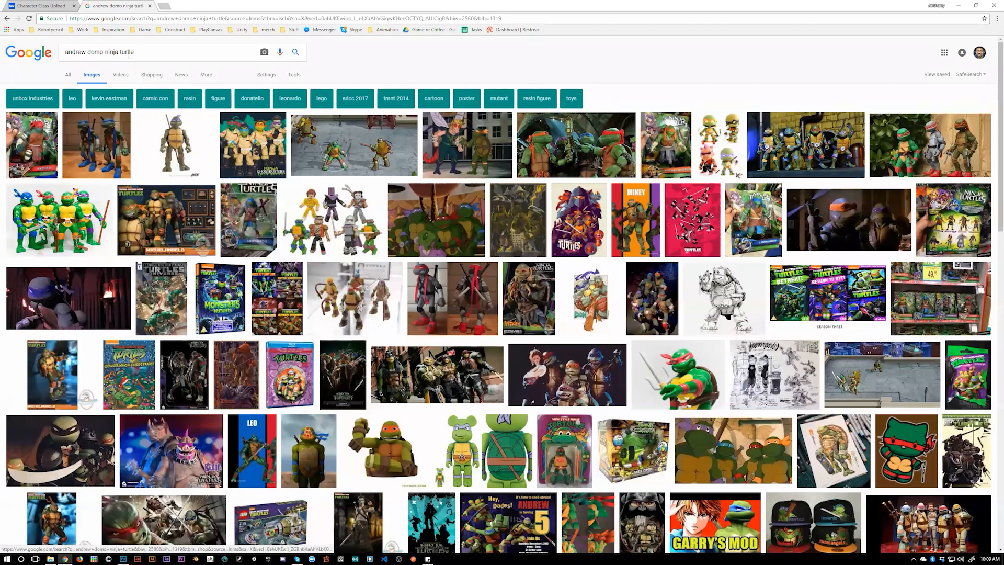
left_click_drag(134, 52, 105, 53)
key("BackSpace")
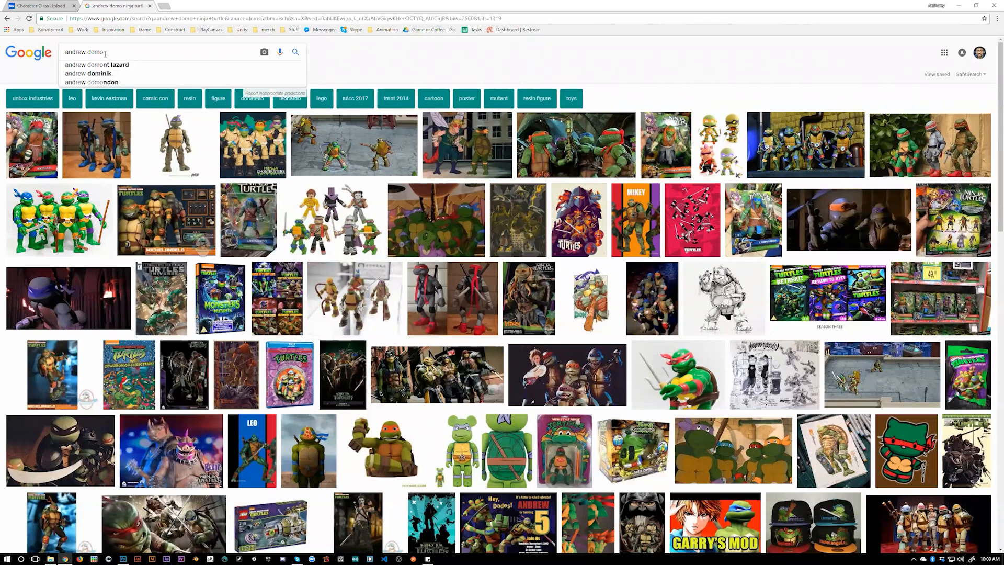
key("BackSpace")
key("BackSpace")
key("BackSpace")
key("BackSpace")
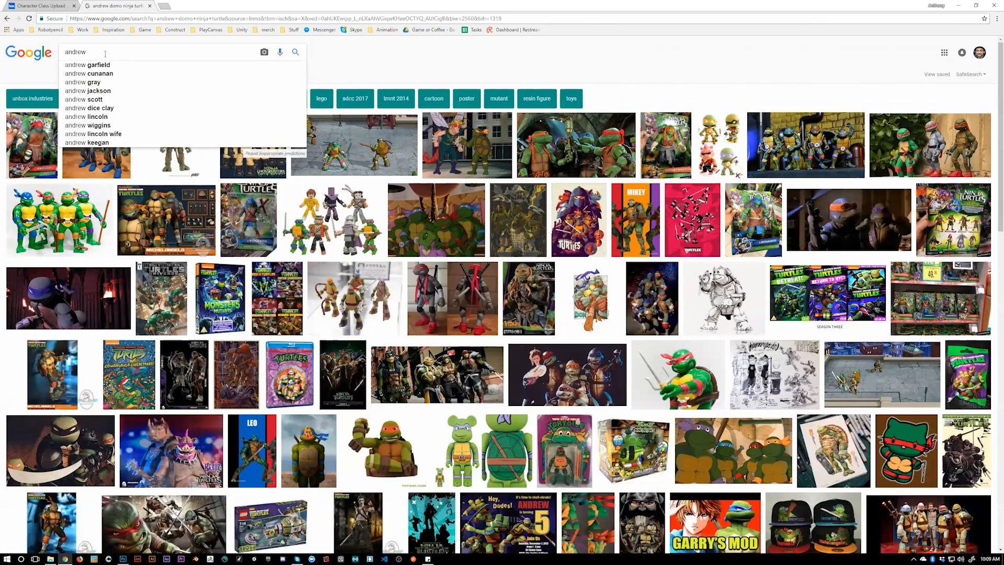
- Go to artstation.com and search its artists for the turtle artist's name
left_click(125, 20)
type("artstation.com")
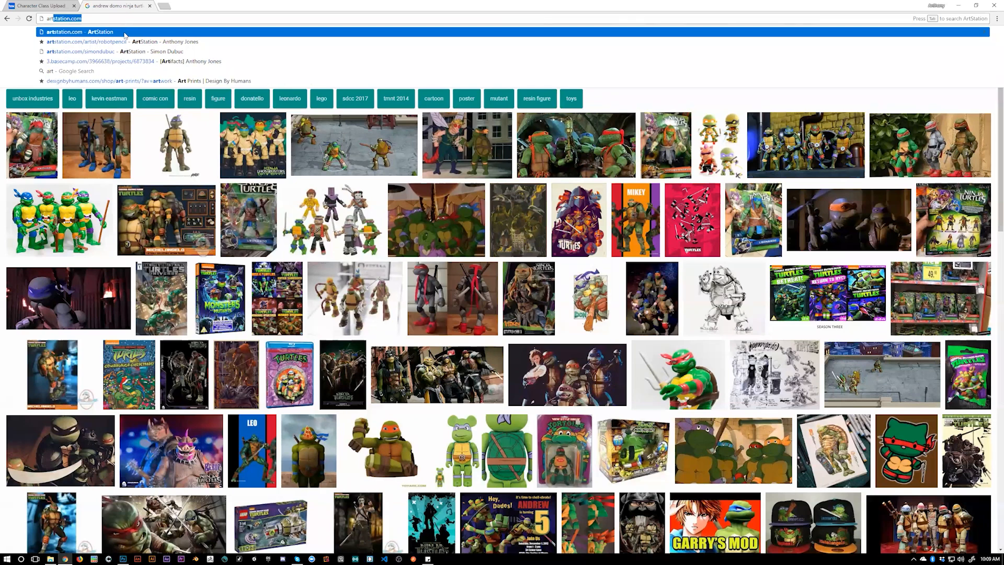
key("Return")
left_click(392, 47)
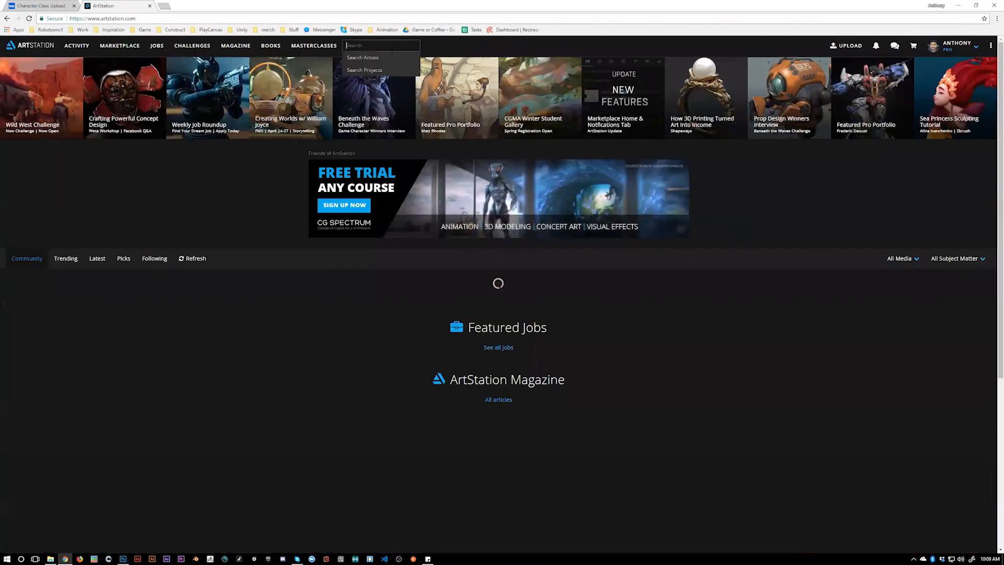
type("andrew domo")
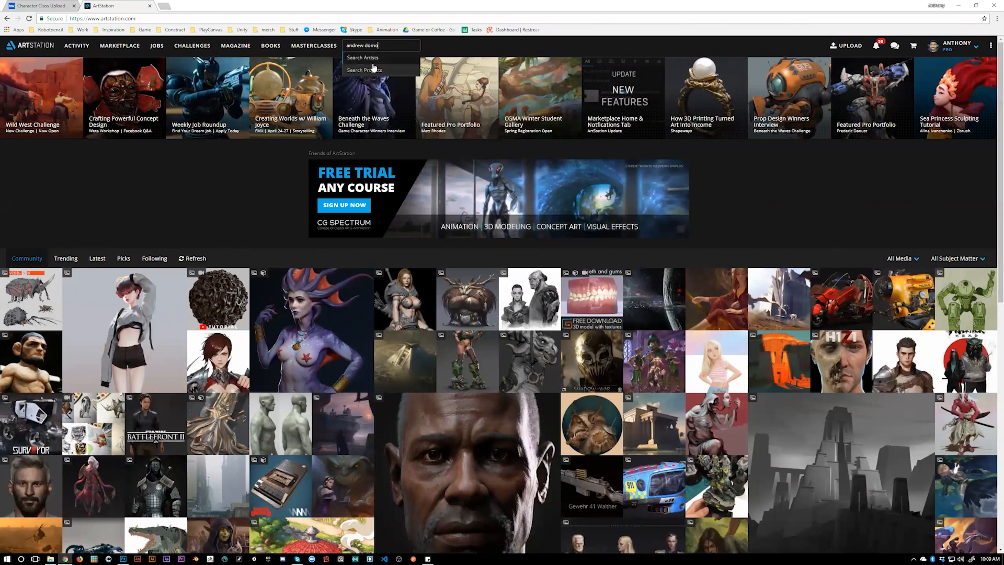
left_click(372, 58)
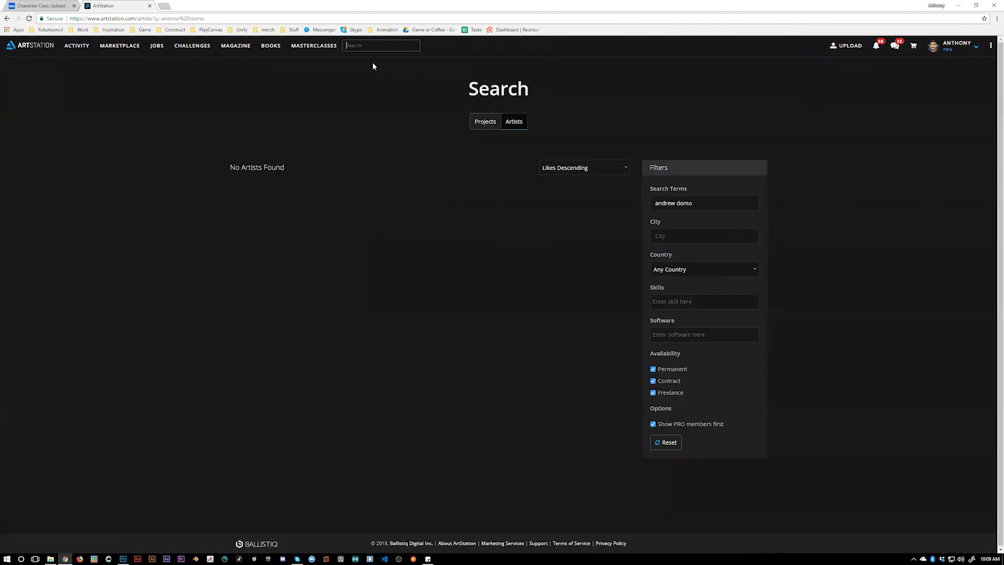
type("andrew")
- Open the Likes of the signed-in ArtStation profile and look through the liked artworks for character art references
left_click(944, 72)
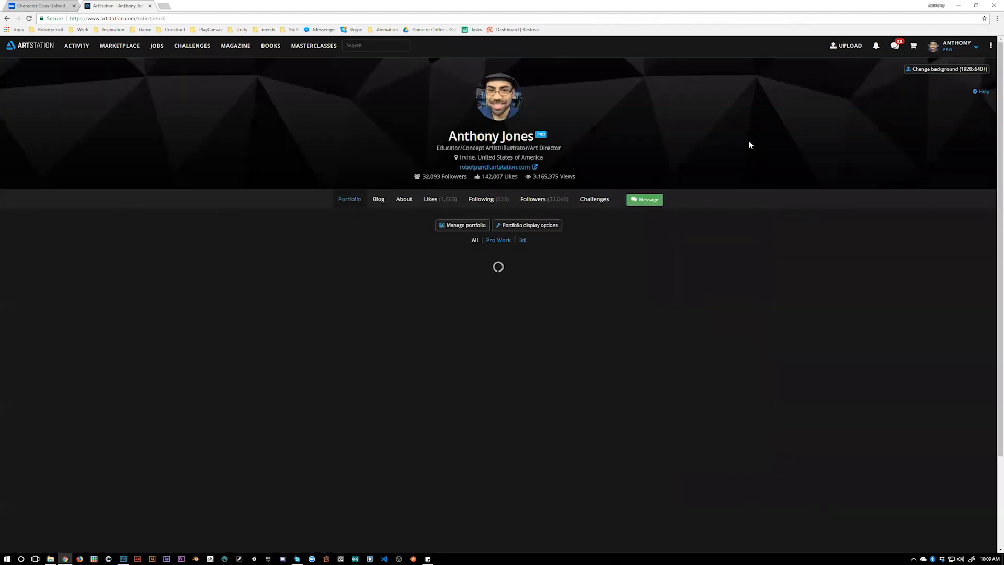
left_click(452, 198)
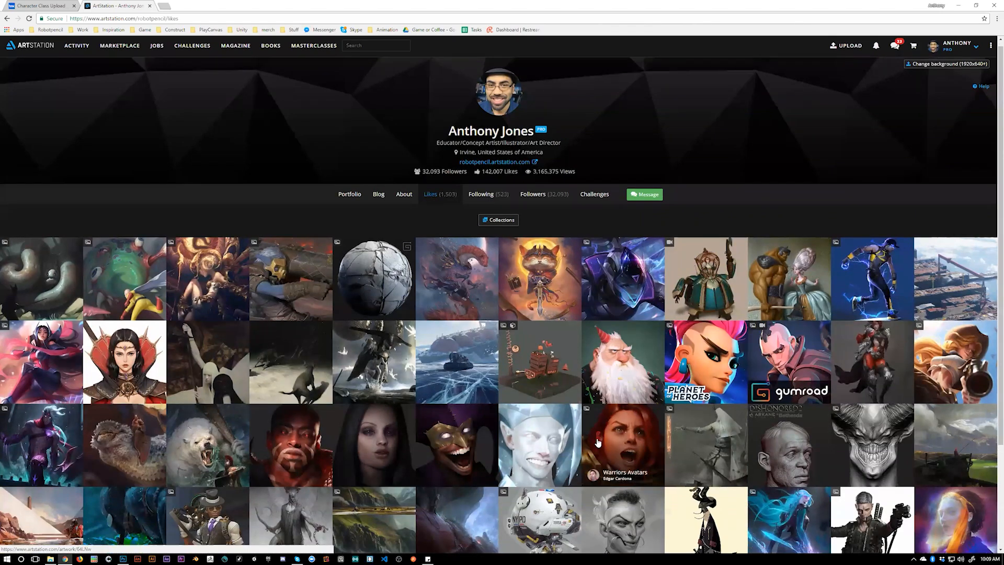
scroll(597, 443, "down", 3)
scroll(597, 444, "down", 7)
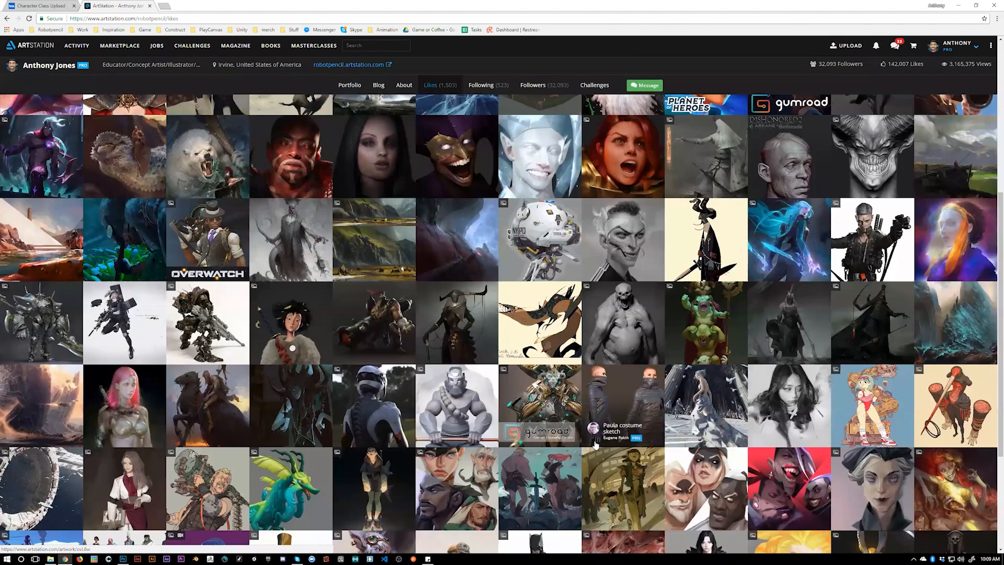
scroll(595, 444, "down", 5)
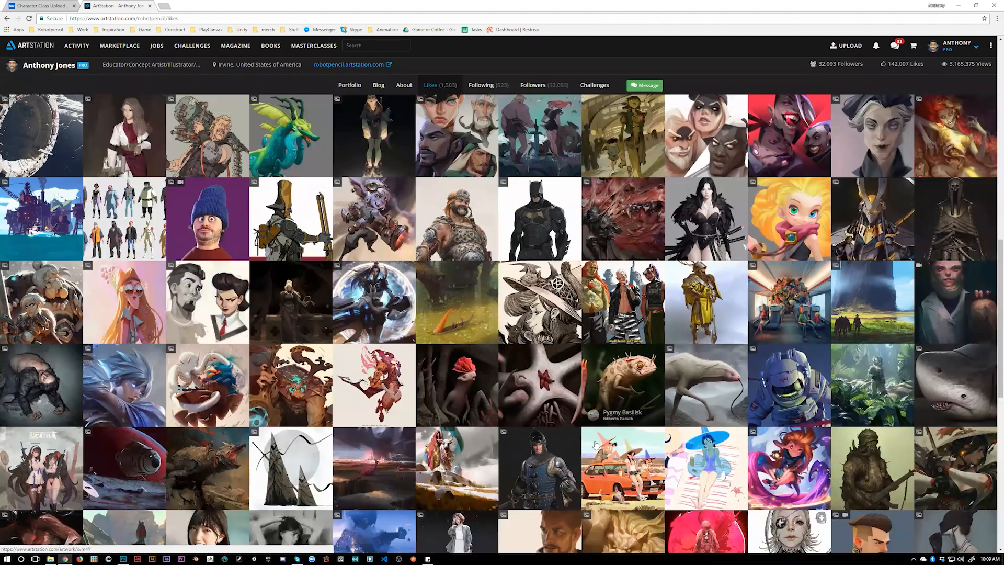
scroll(595, 444, "down", 6)
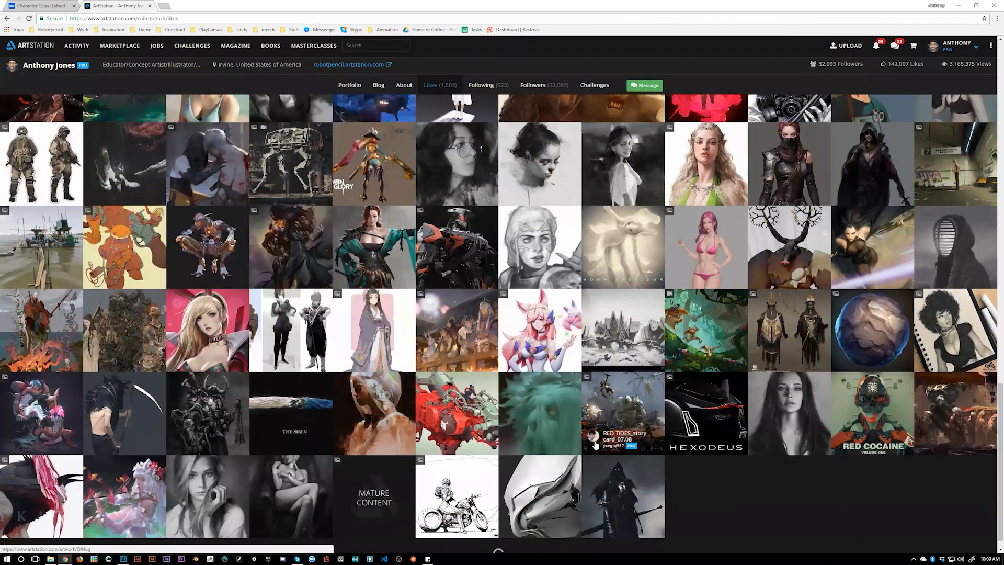
scroll(594, 444, "down", 1)
scroll(595, 444, "down", 5)
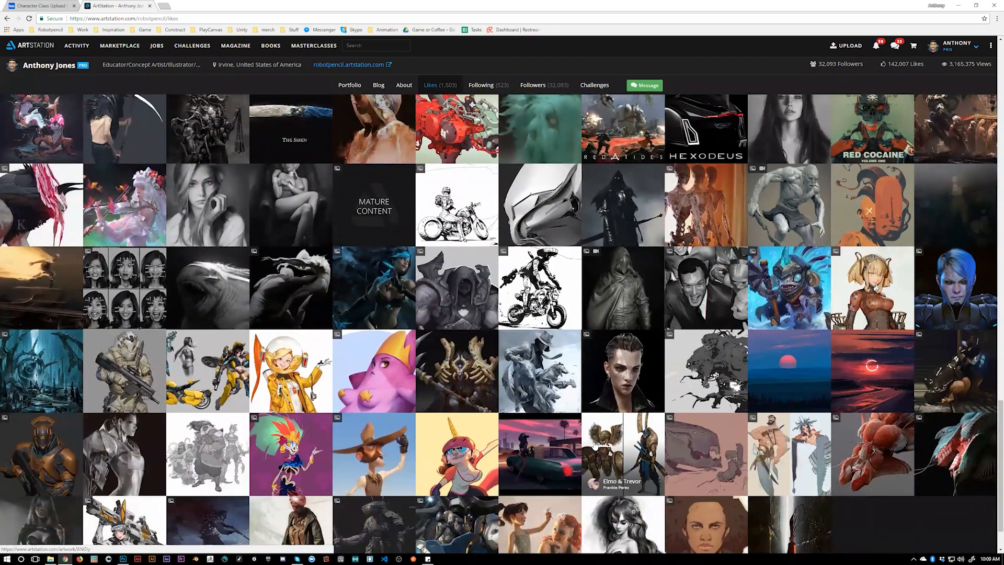
scroll(595, 444, "down", 1)
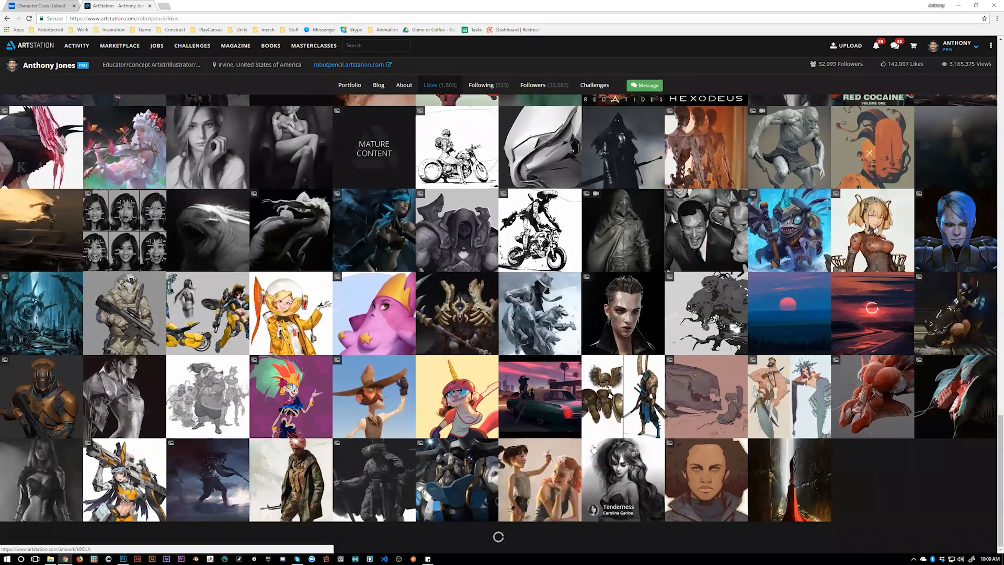
scroll(594, 447, "down", 2)
scroll(593, 449, "down", 2)
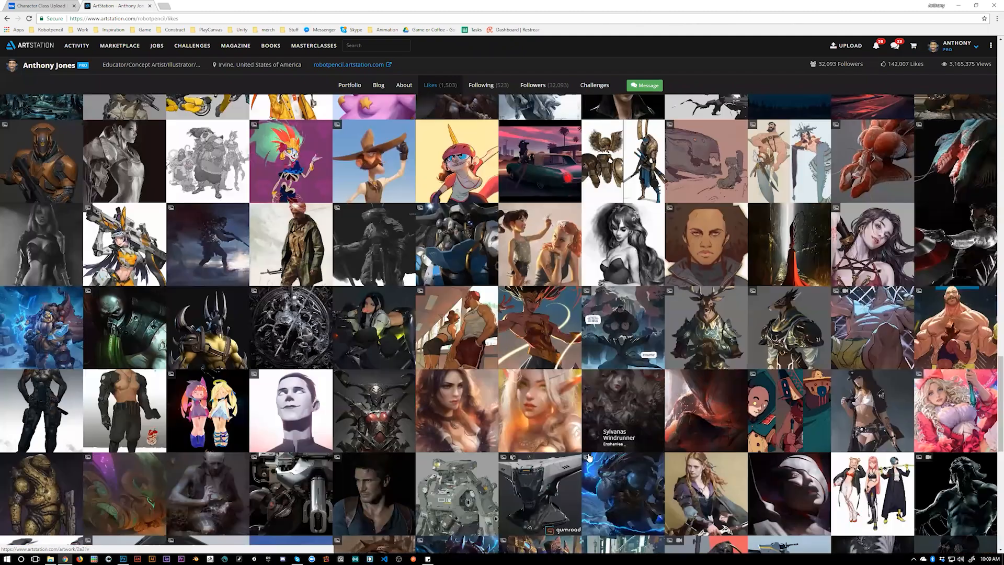